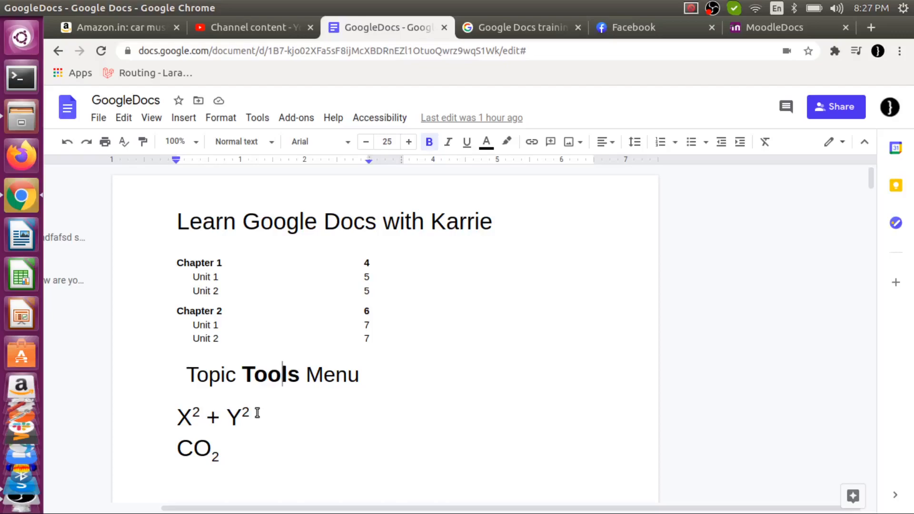
Run the spelling and grammar check, browse through several of its suggestions, and close it without accepting any
click(262, 125)
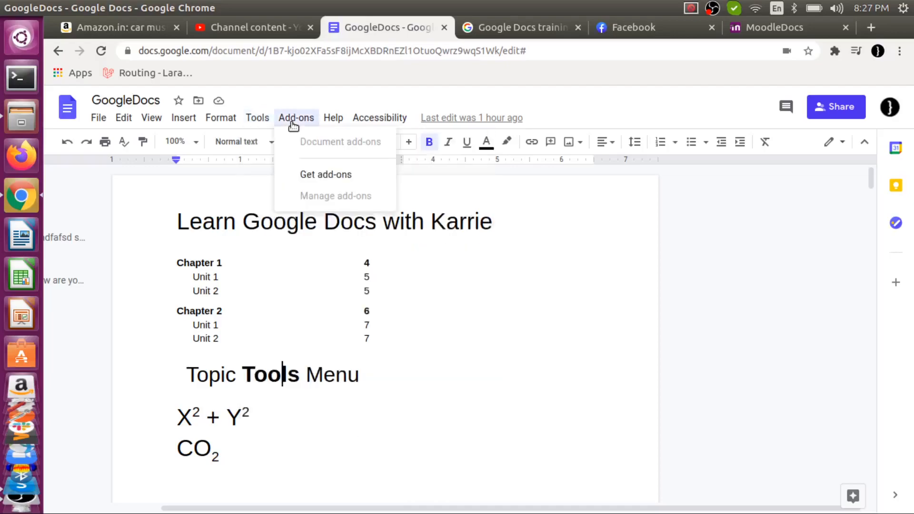
mouse_move(368, 124)
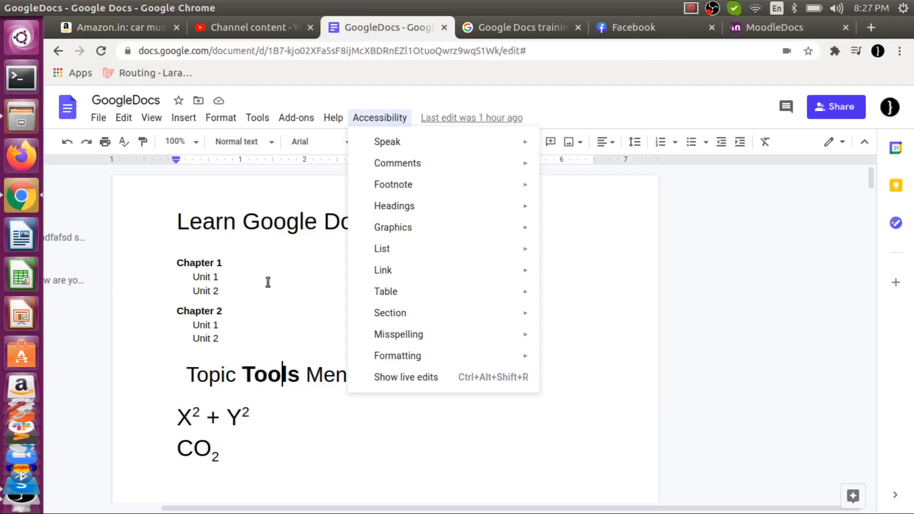
mouse_move(257, 125)
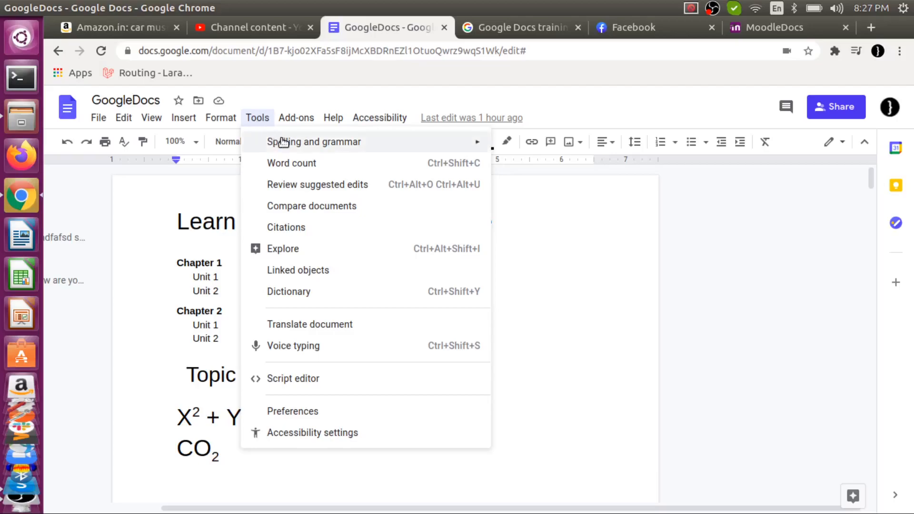
mouse_move(308, 142)
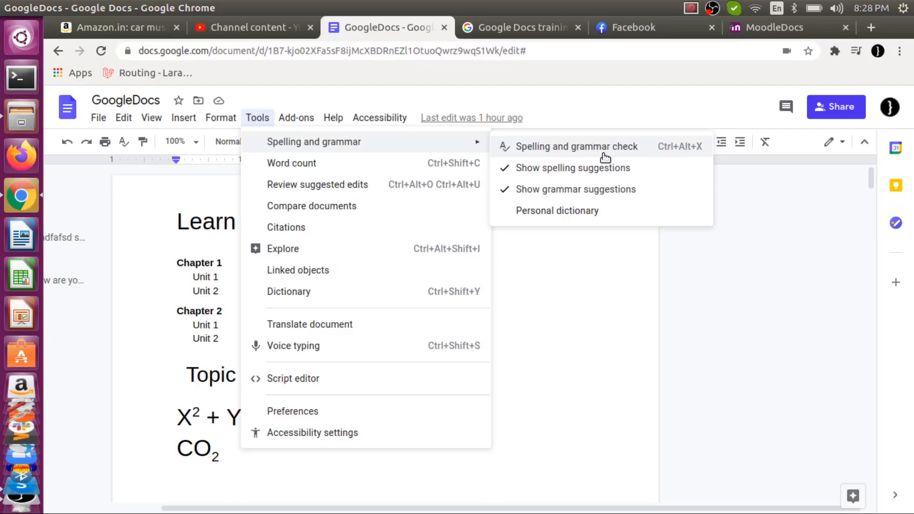
click(586, 151)
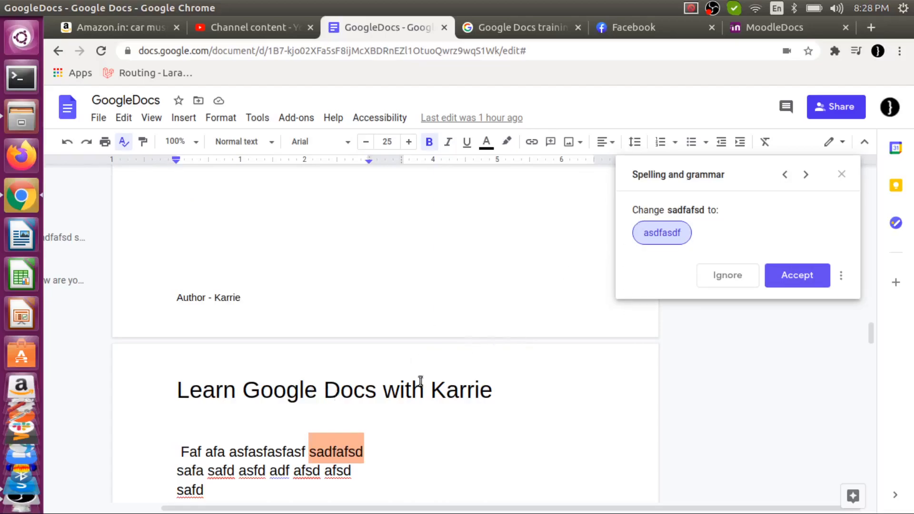
scroll(335, 437, down, 1)
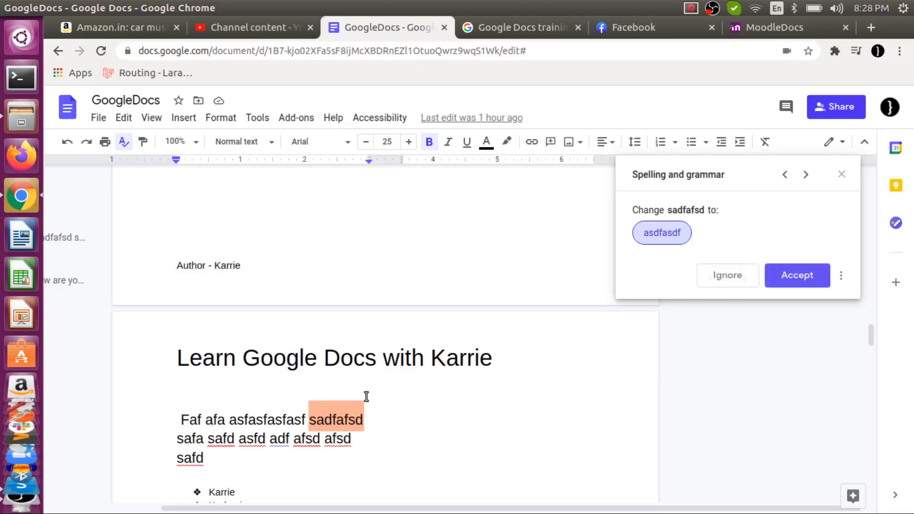
click(805, 182)
click(806, 183)
click(806, 184)
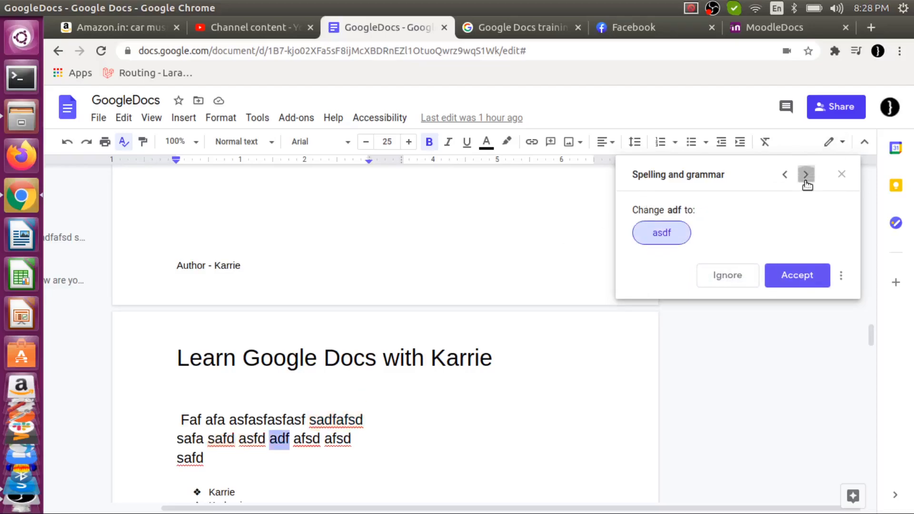
click(806, 183)
click(806, 182)
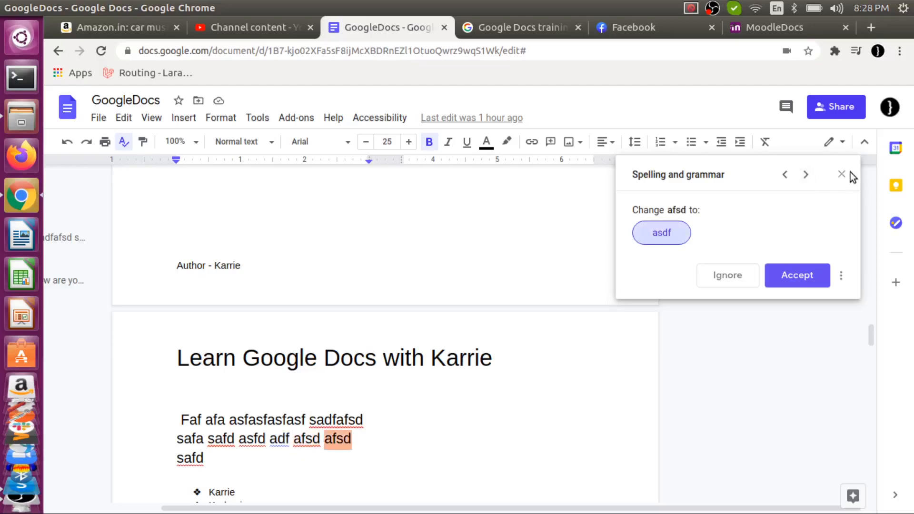
click(843, 175)
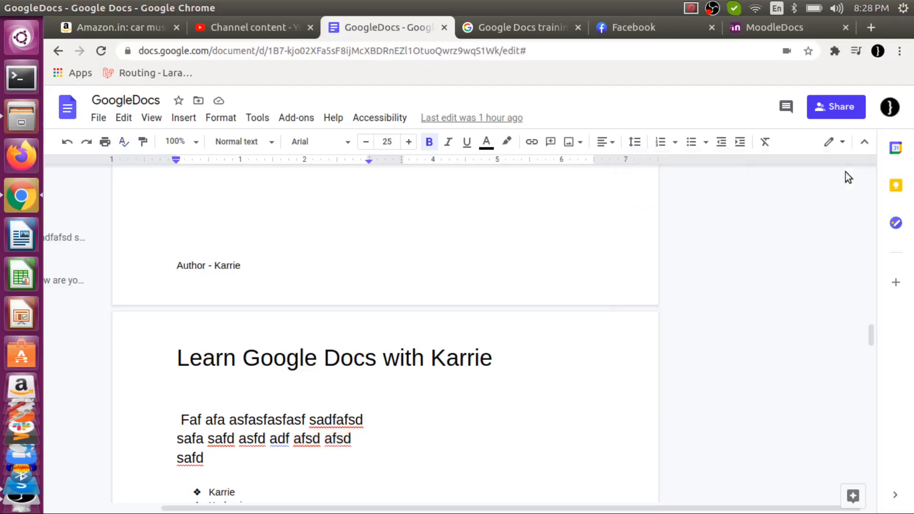
Try entering a first name as a new word in the personal dictionary, clear the entry, and close the dictionary
click(258, 119)
mouse_move(275, 141)
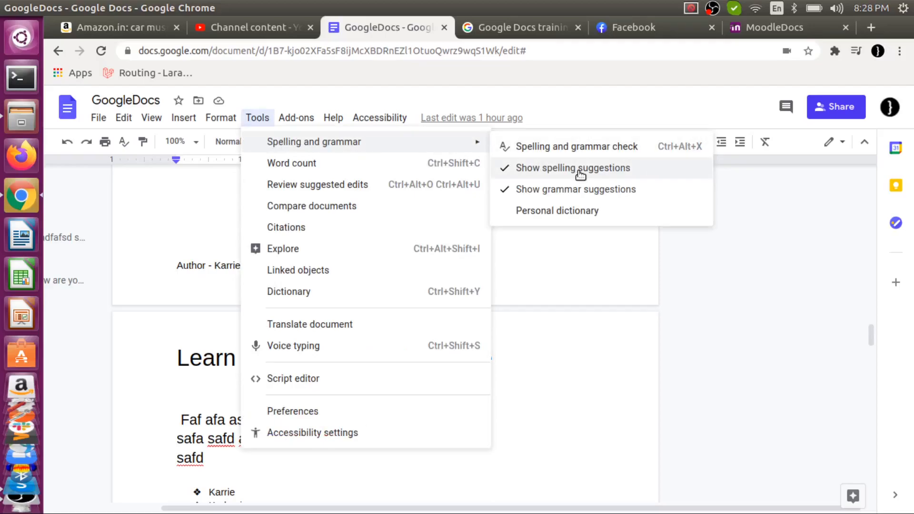
click(531, 215)
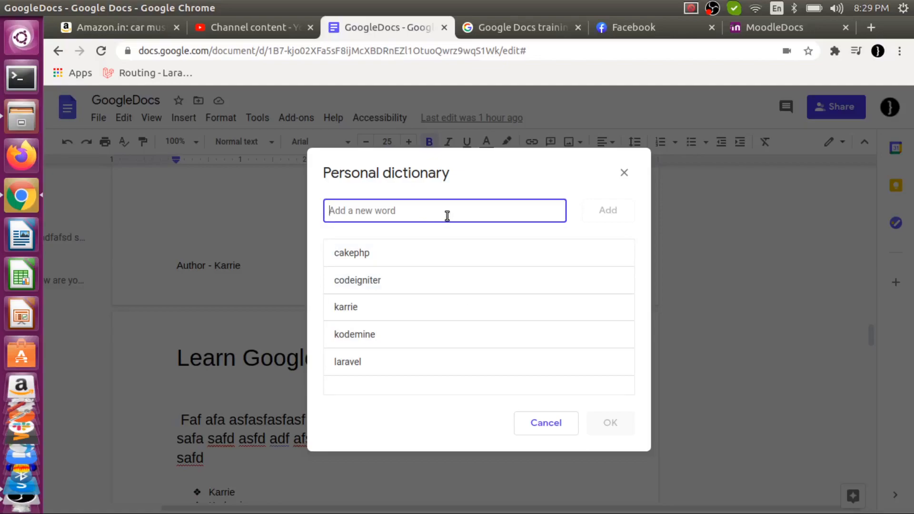
text(Karrie)
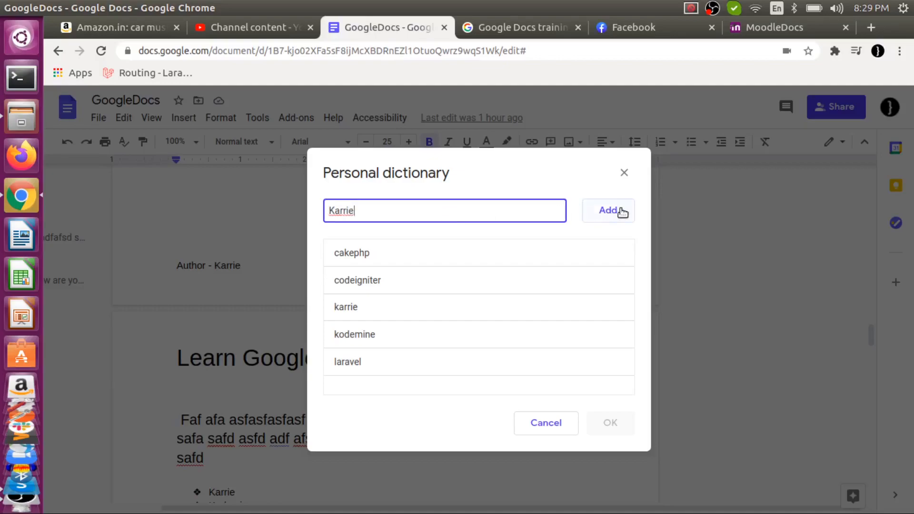
double_click(481, 216)
key(BackSpace)
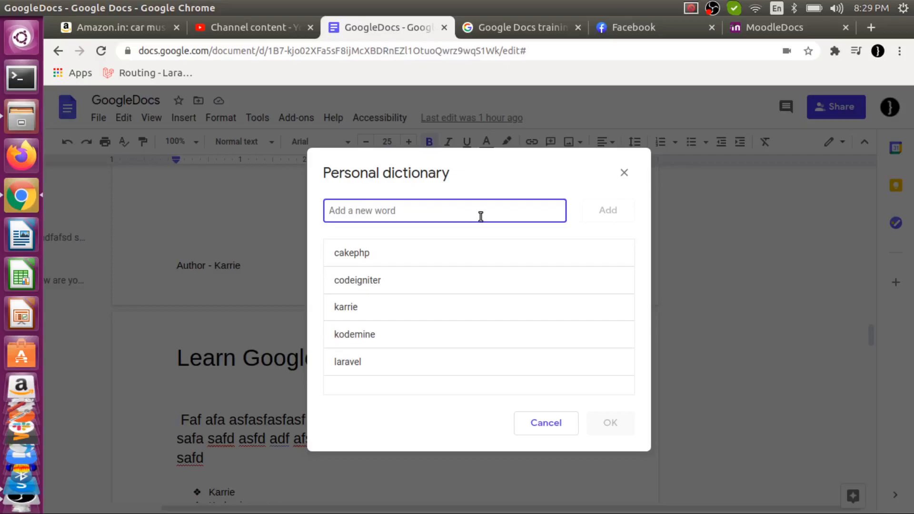
click(623, 177)
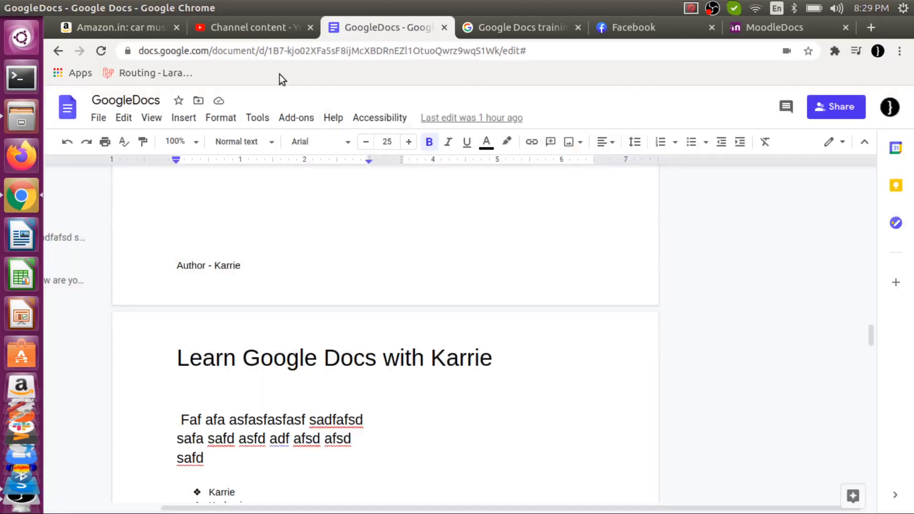
Examine the document's word count figures for pages, words and characters, and check for suggested edits to review
click(256, 119)
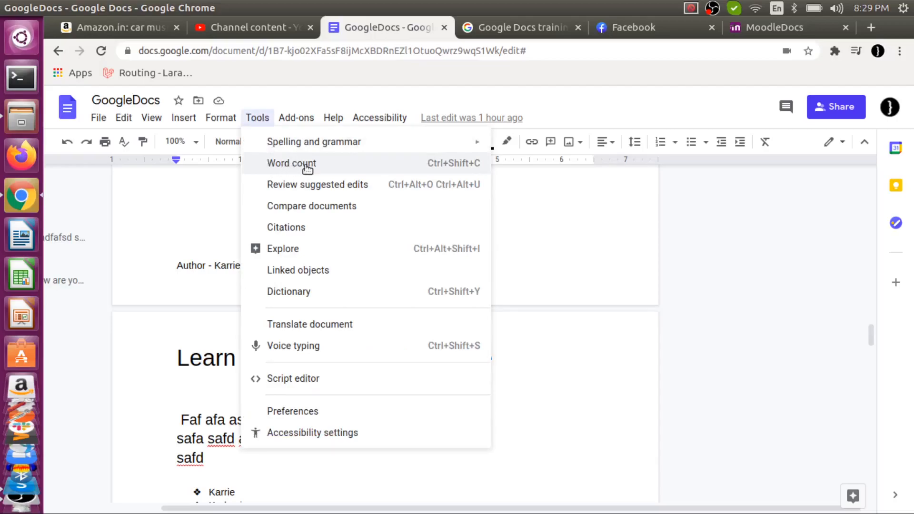
click(333, 162)
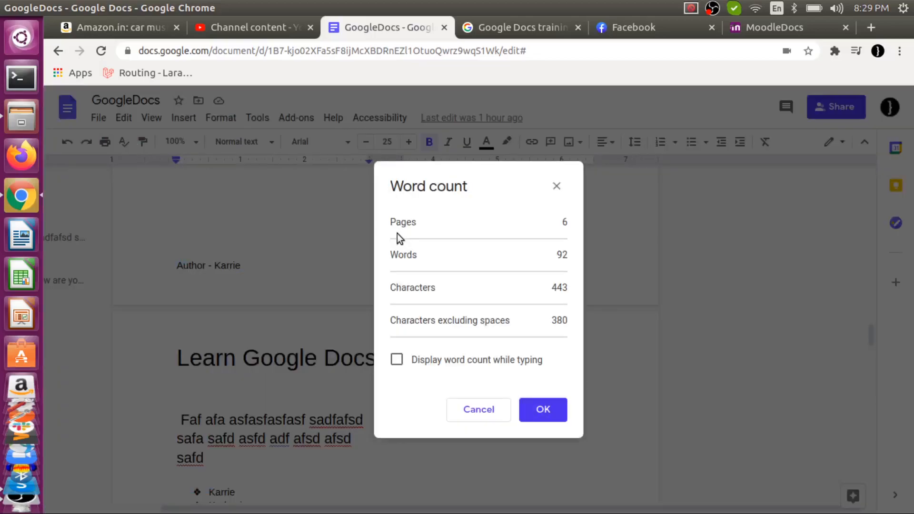
double_click(399, 225)
double_click(401, 256)
click(401, 299)
triple_click(430, 323)
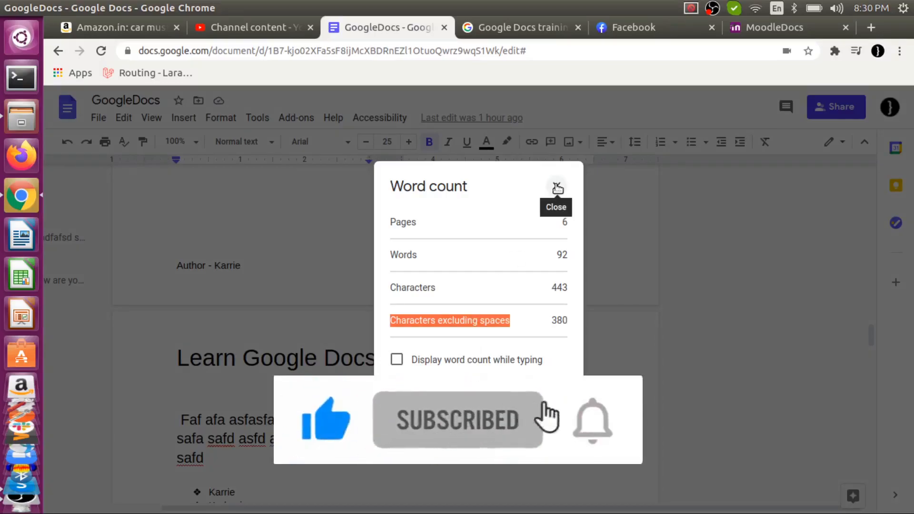
click(557, 187)
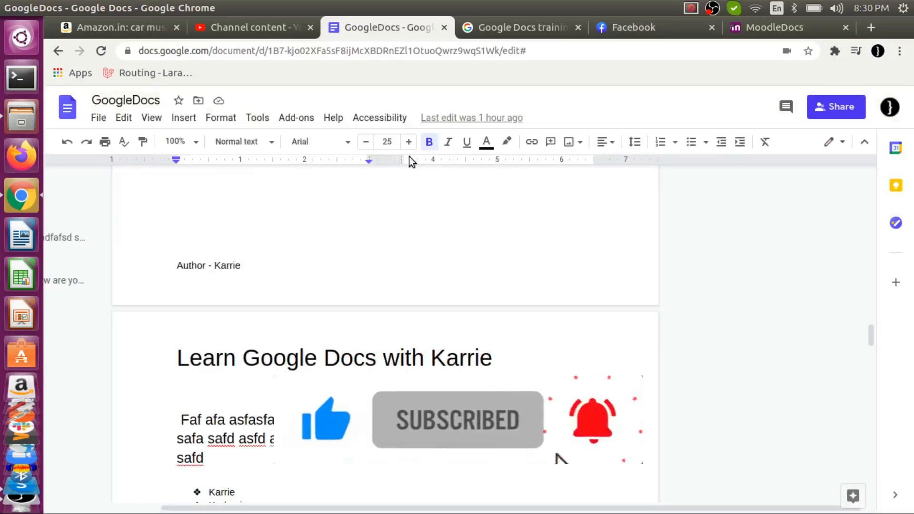
click(257, 118)
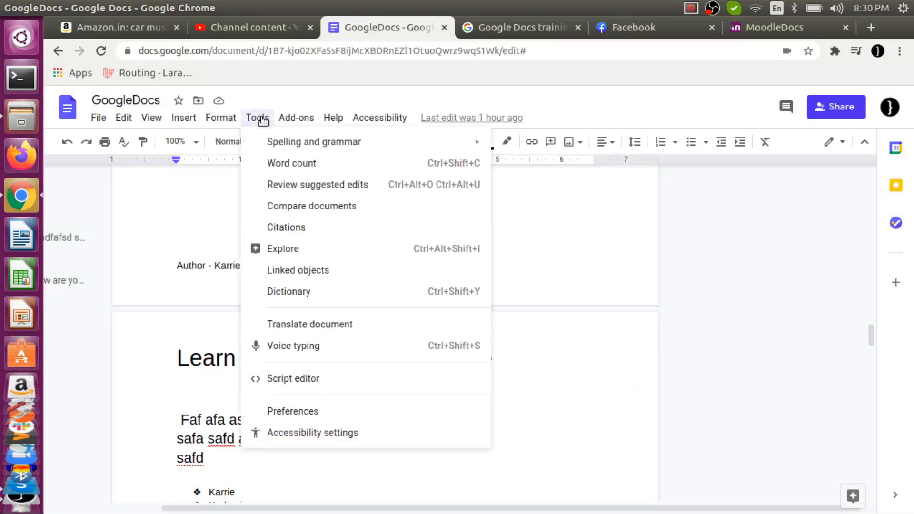
click(310, 186)
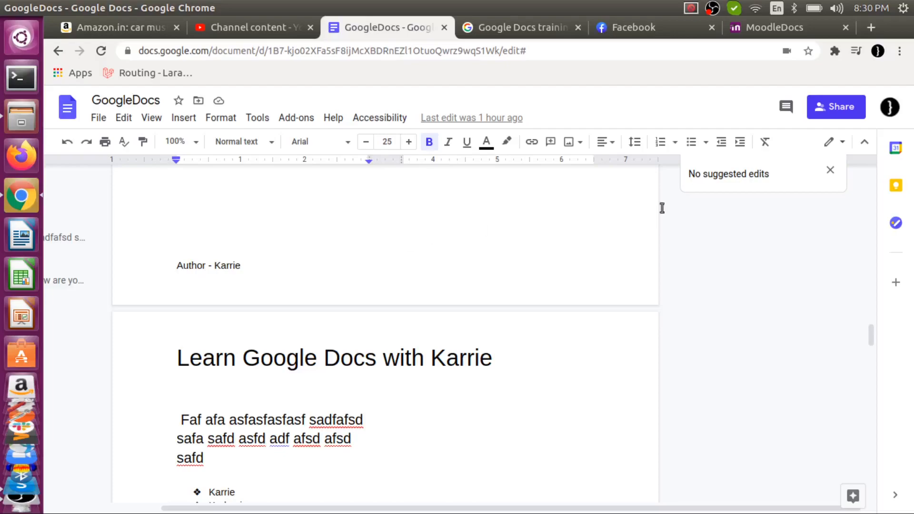
Try choosing the JoinITwithoutCodin... file from My Drive as the comparison document, and cancel the document comparison
click(262, 119)
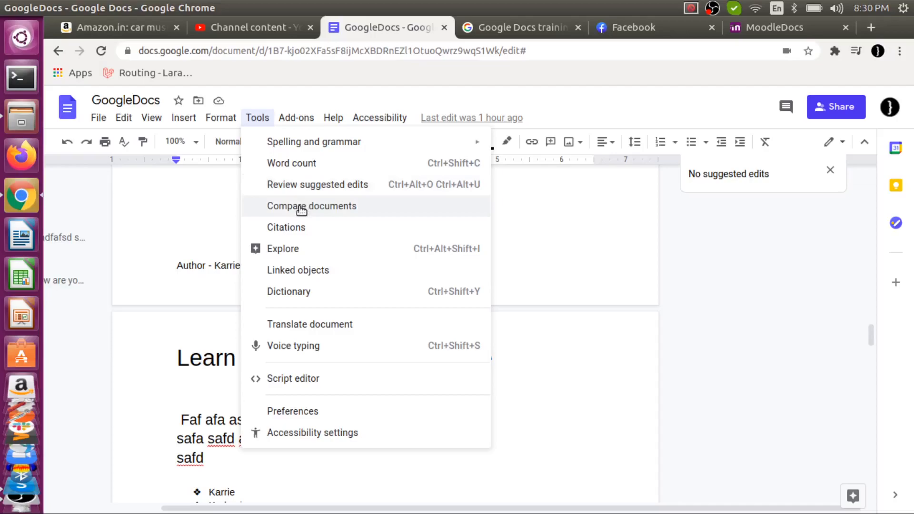
click(299, 206)
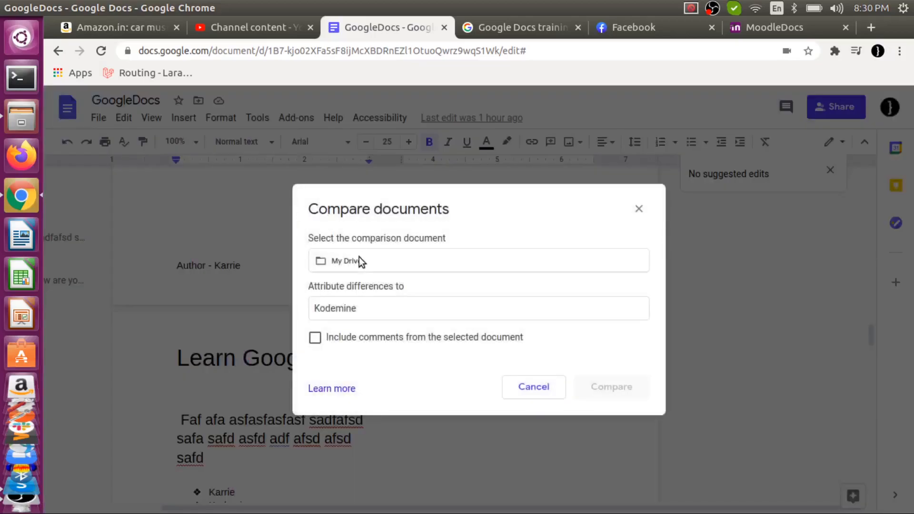
click(393, 264)
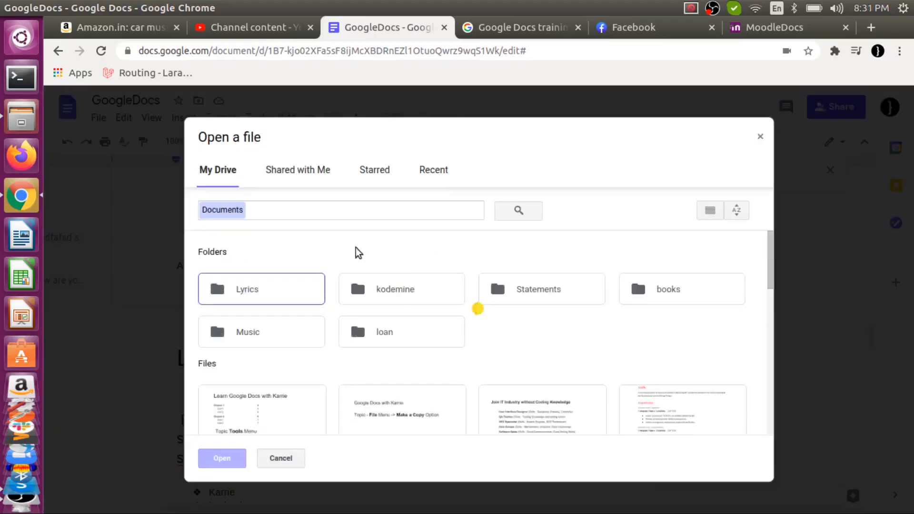
scroll(357, 247, down, 8)
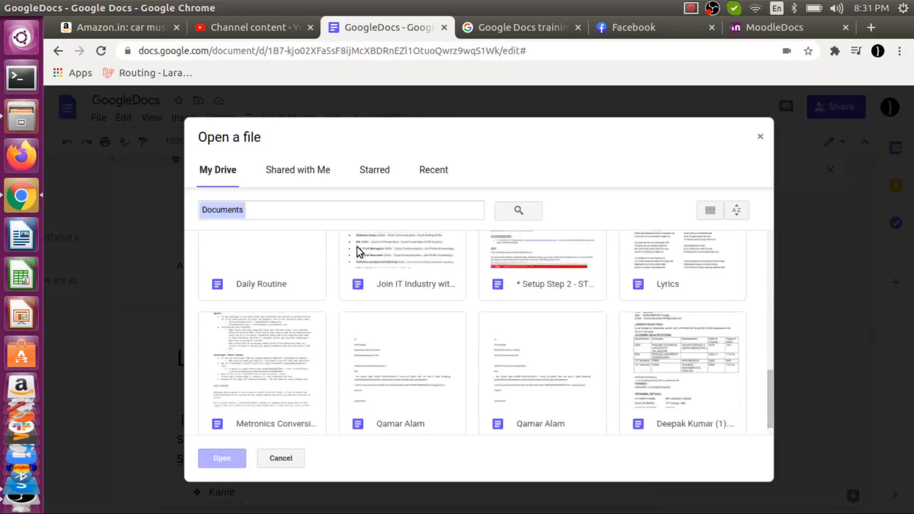
scroll(357, 246, up, 8)
scroll(427, 323, down, 4)
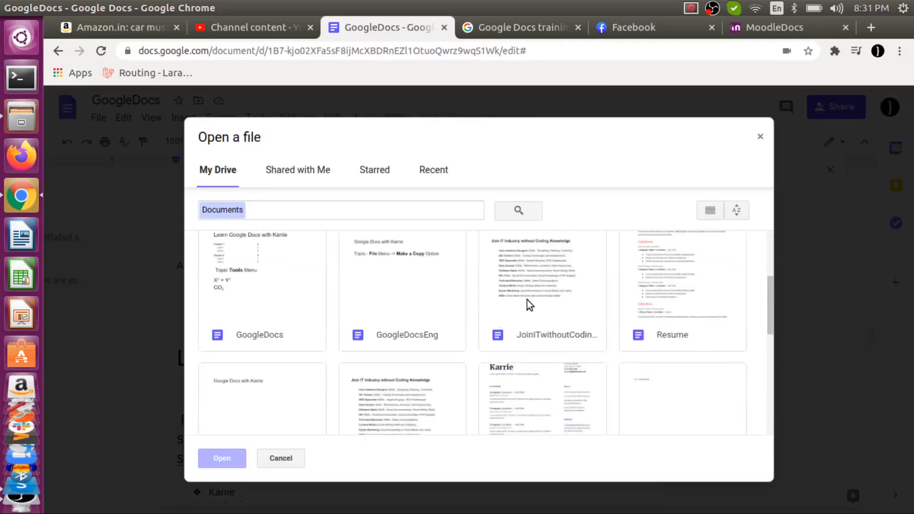
click(532, 292)
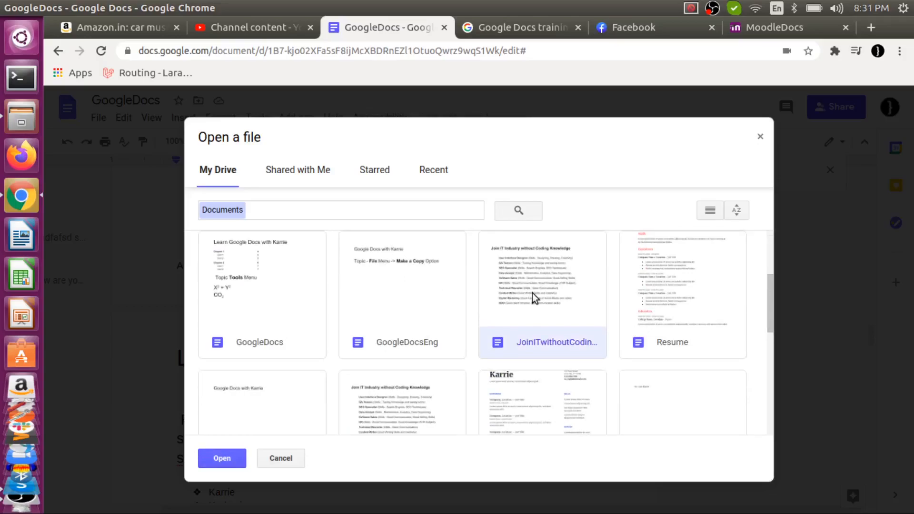
click(760, 137)
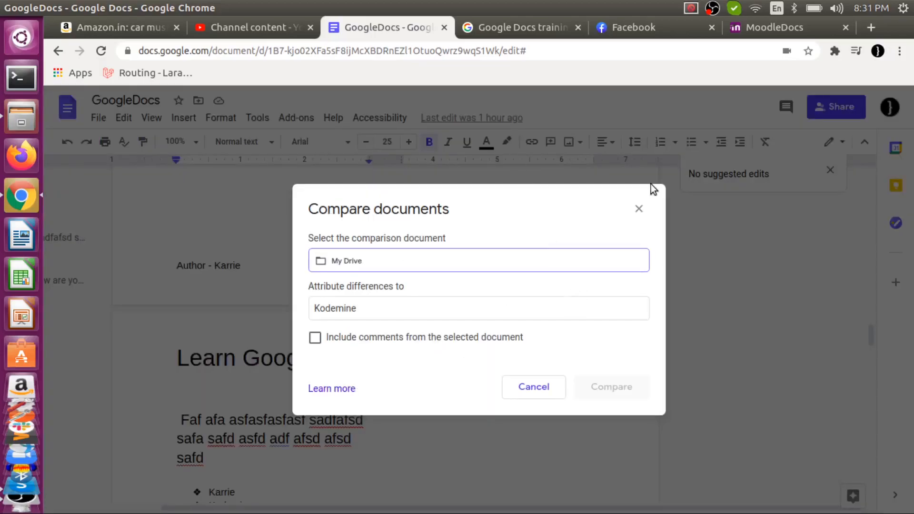
click(639, 208)
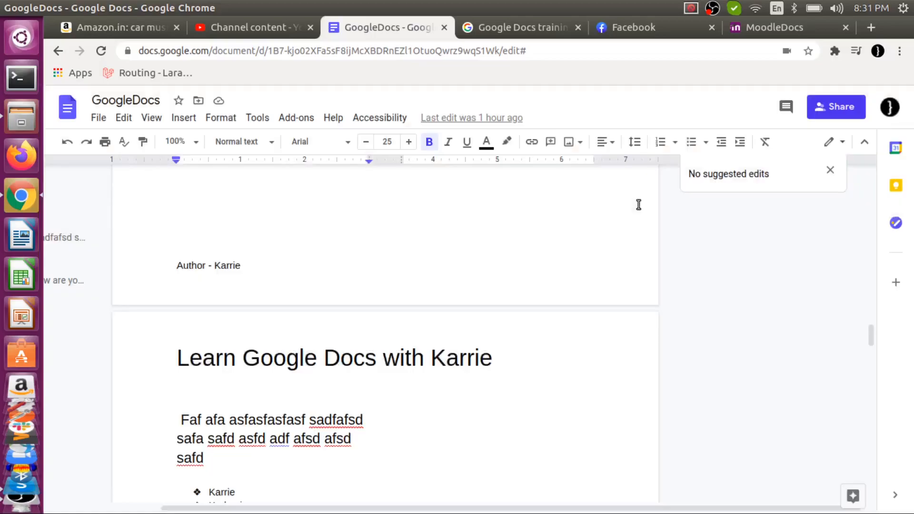
Open the Citations tool and view the available citation styles, keeping MLA selected
click(247, 123)
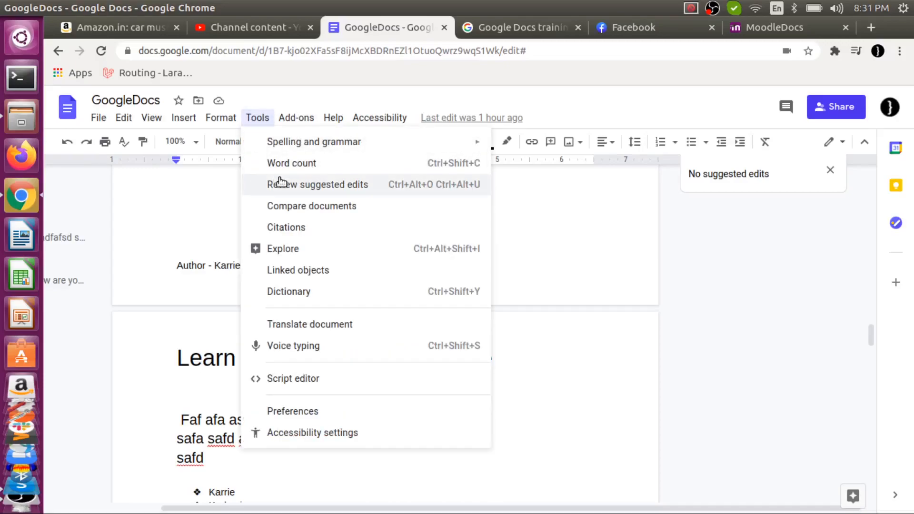
click(311, 230)
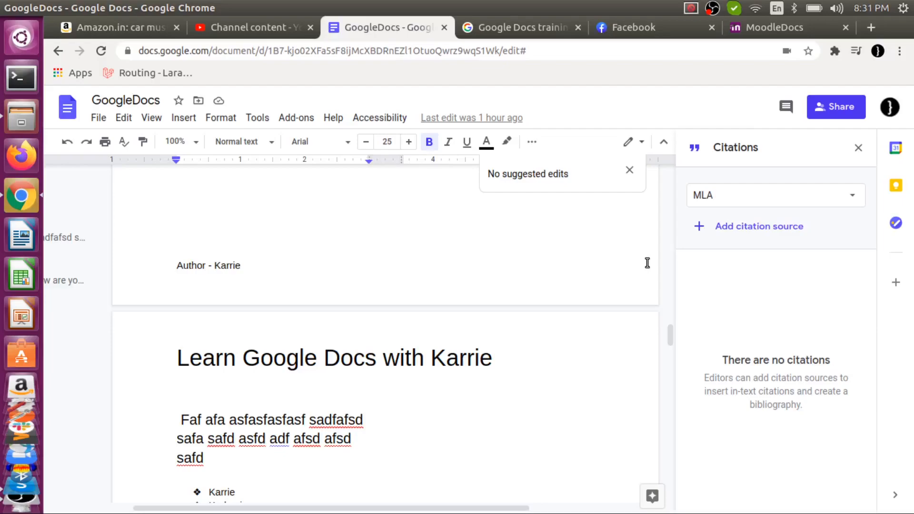
click(844, 203)
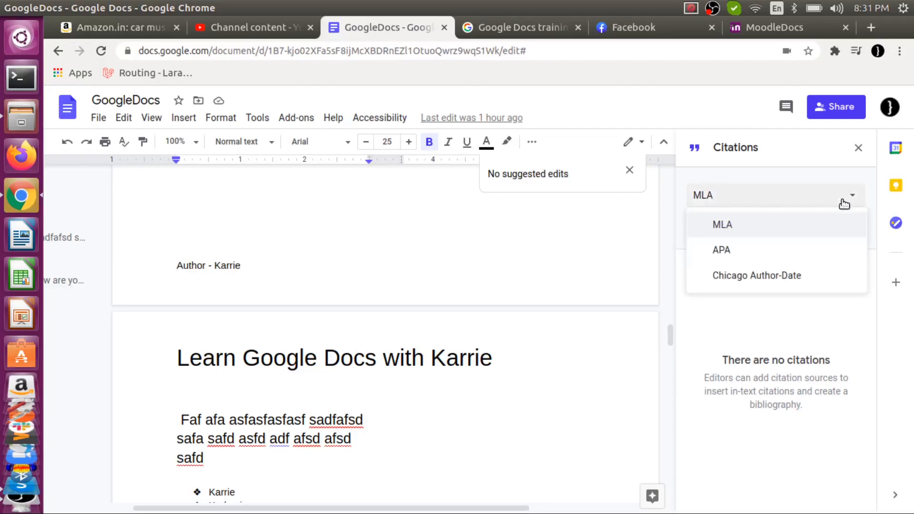
click(777, 314)
Start adding an MLA citation source, view the available source types and access options, and close the citations tool
click(731, 230)
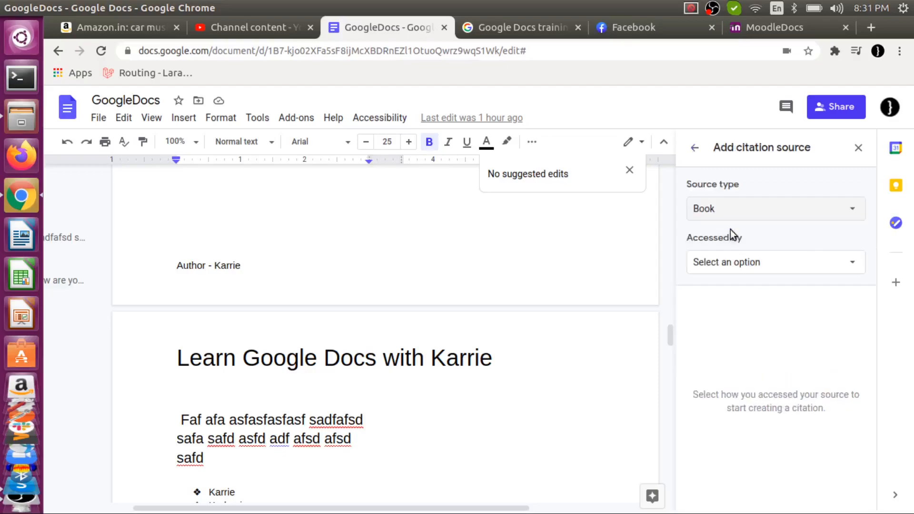
click(760, 214)
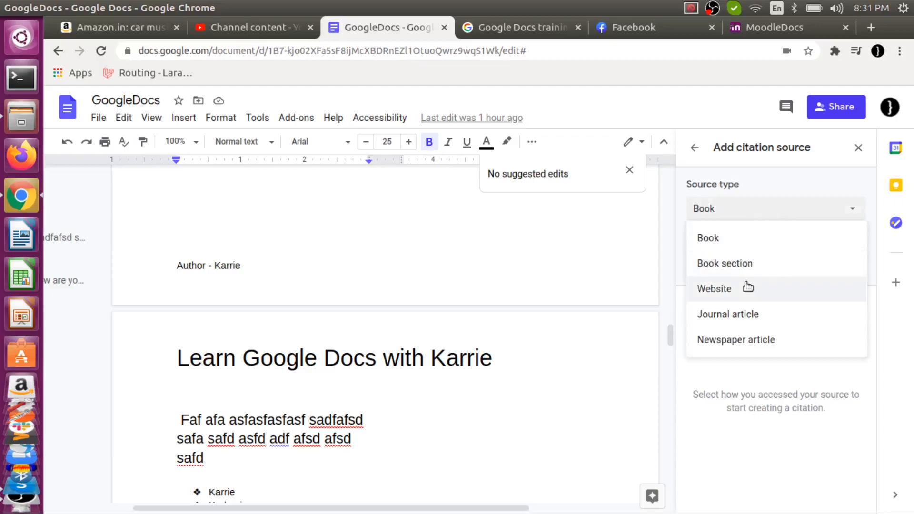
click(728, 372)
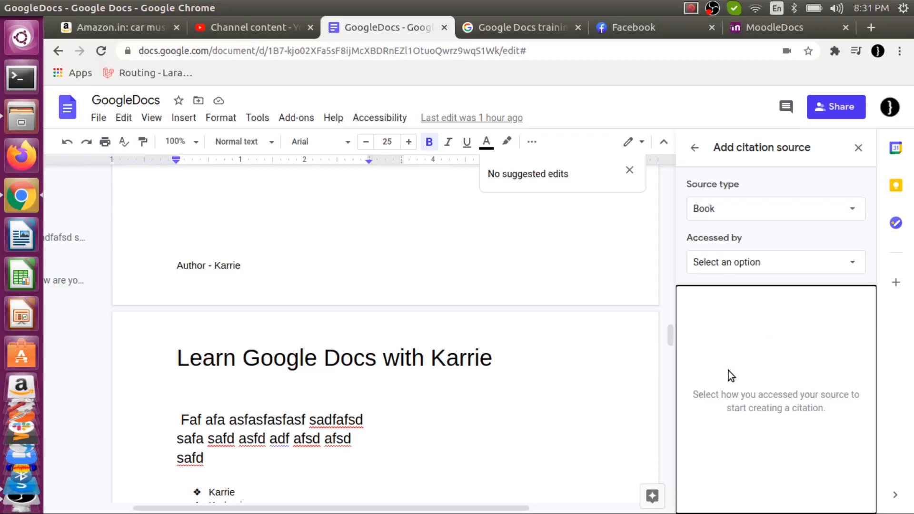
click(772, 268)
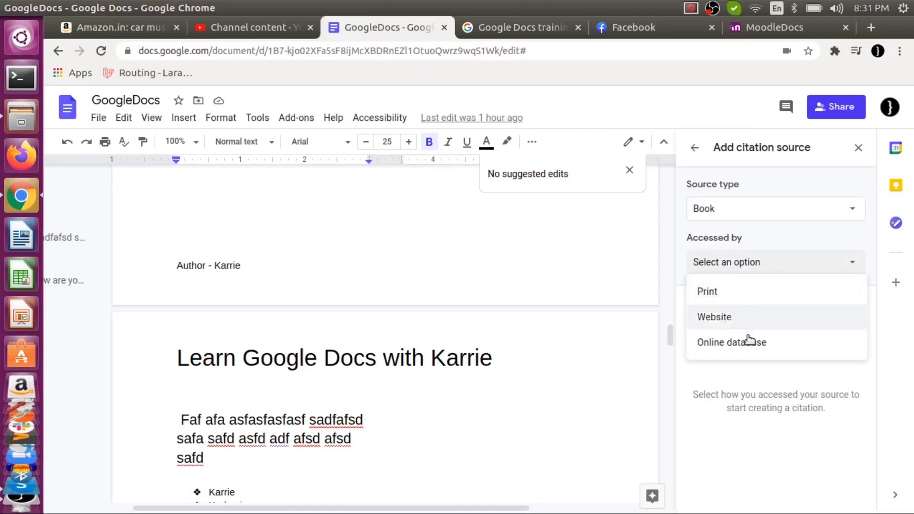
click(741, 369)
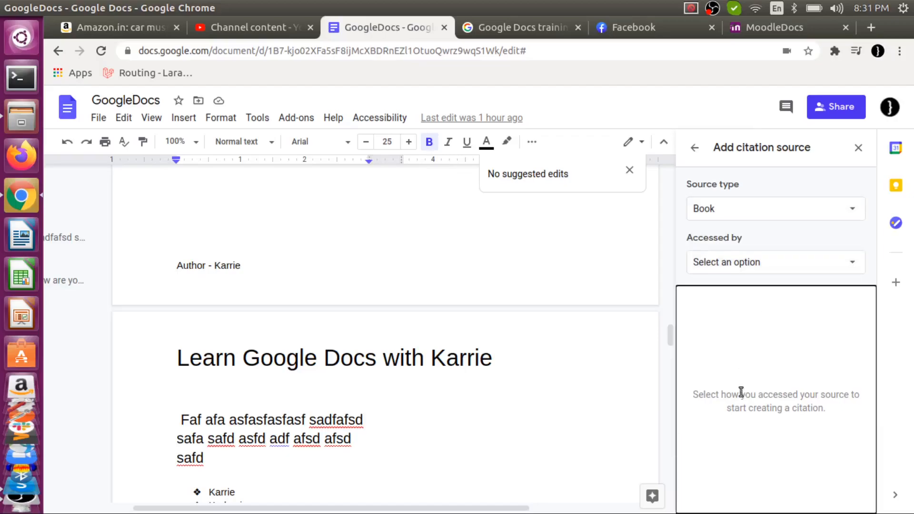
triple_click(742, 392)
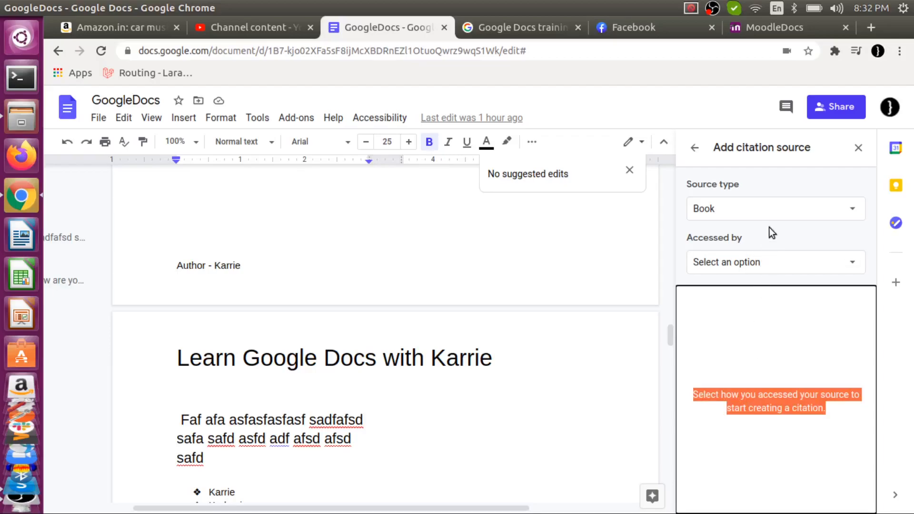
click(857, 150)
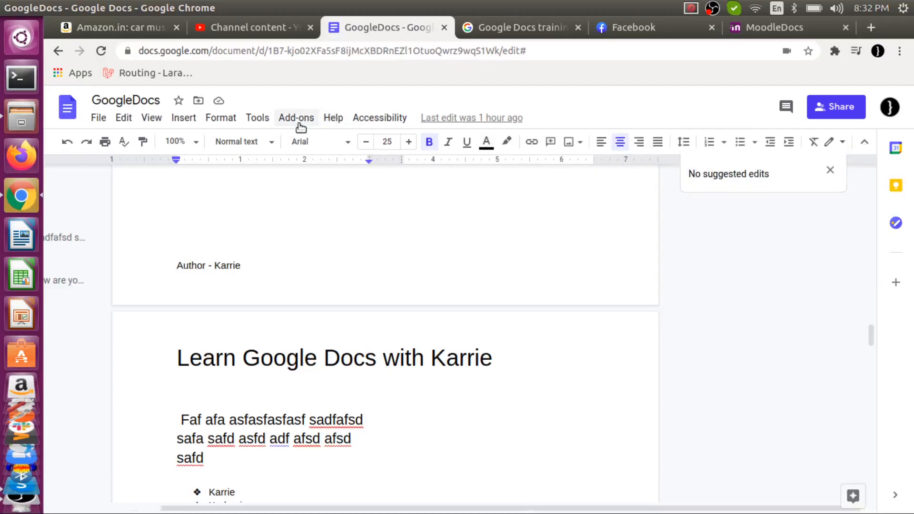
Open the Explore tool, examine the web results for the Google Docs topic, and return to the topic list
click(248, 123)
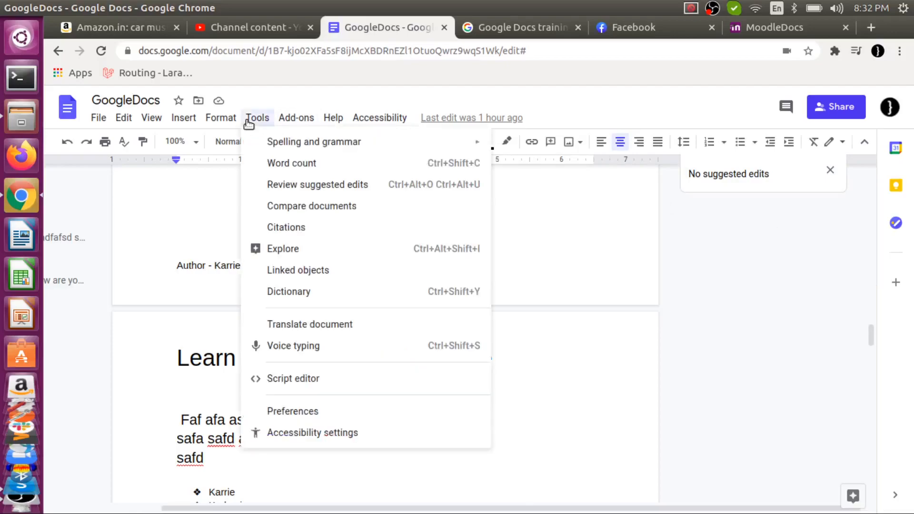
click(282, 249)
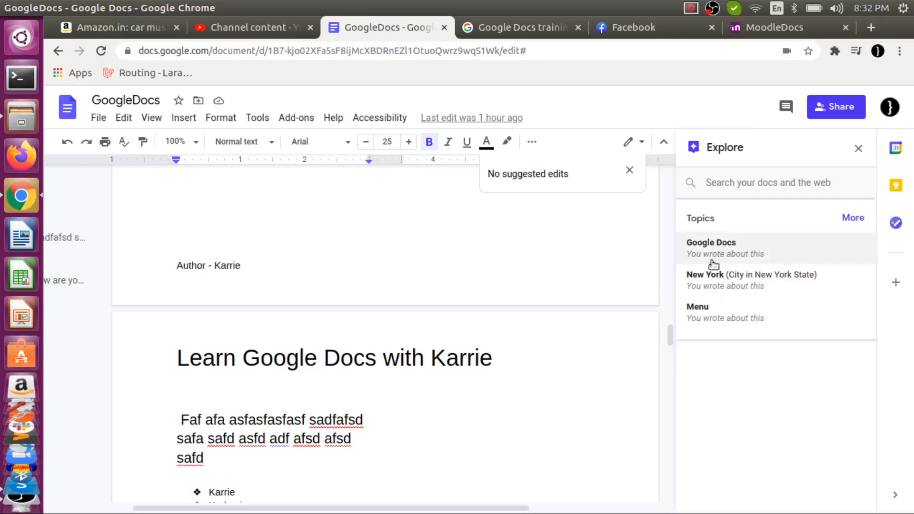
click(720, 248)
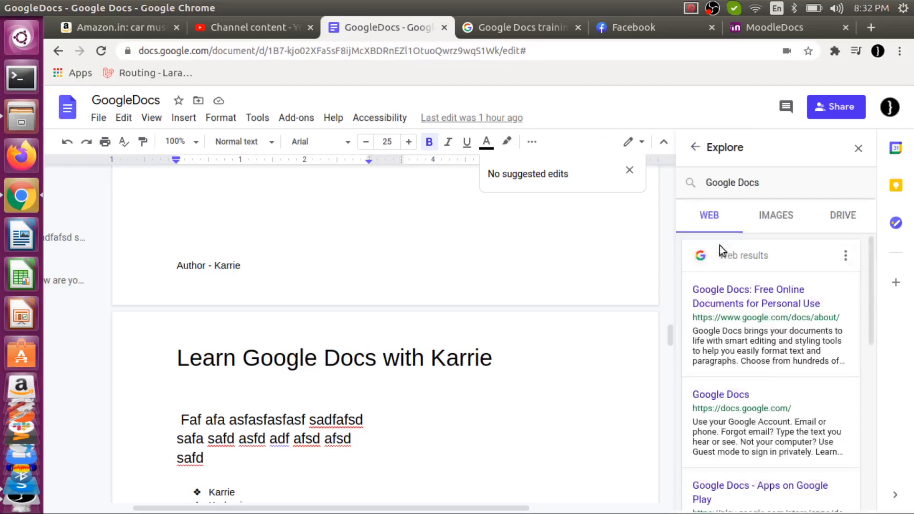
scroll(730, 347, down, 8)
scroll(734, 353, down, 1)
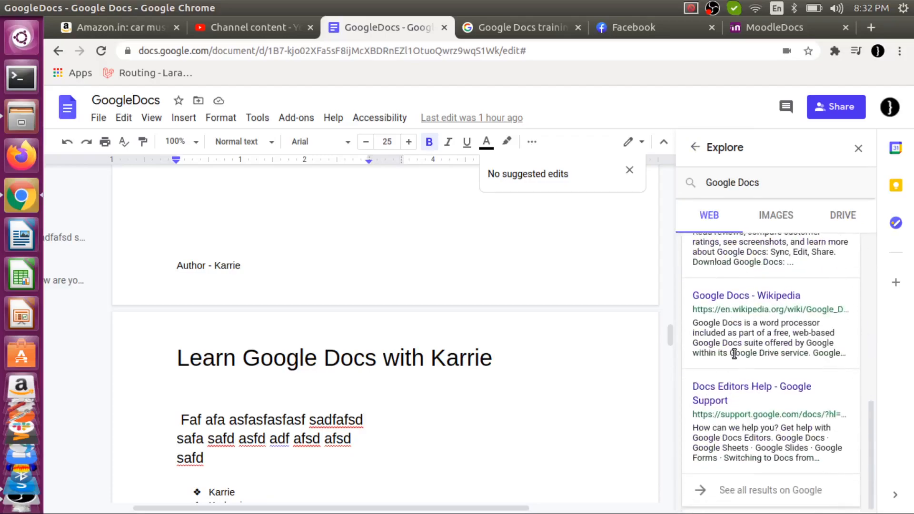
scroll(734, 353, up, 8)
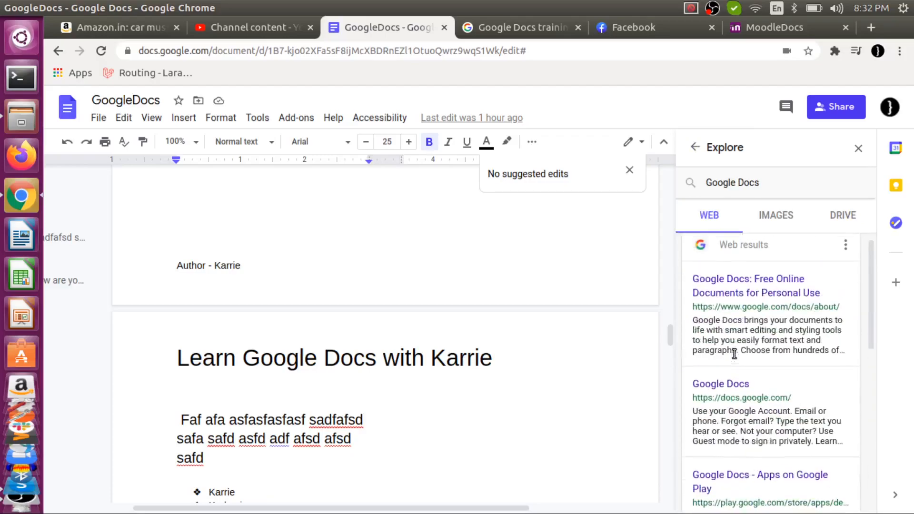
scroll(735, 354, down, 5)
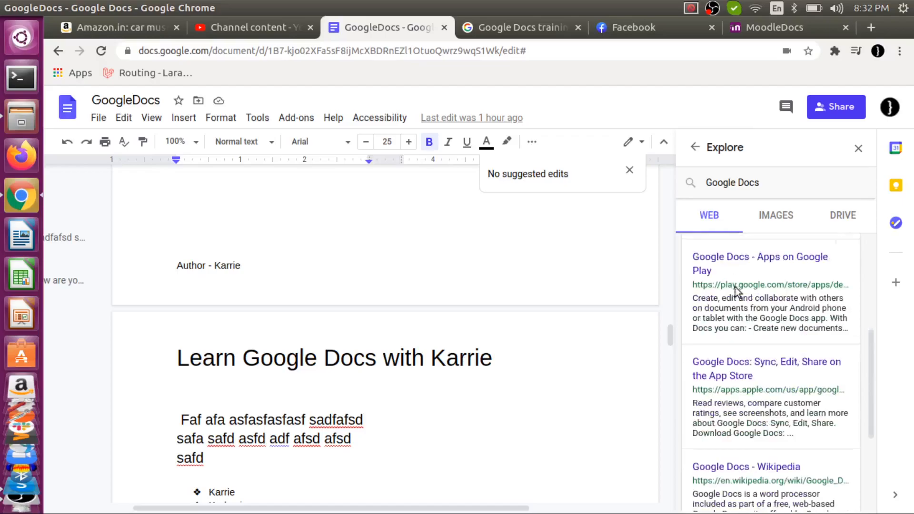
scroll(738, 278, up, 5)
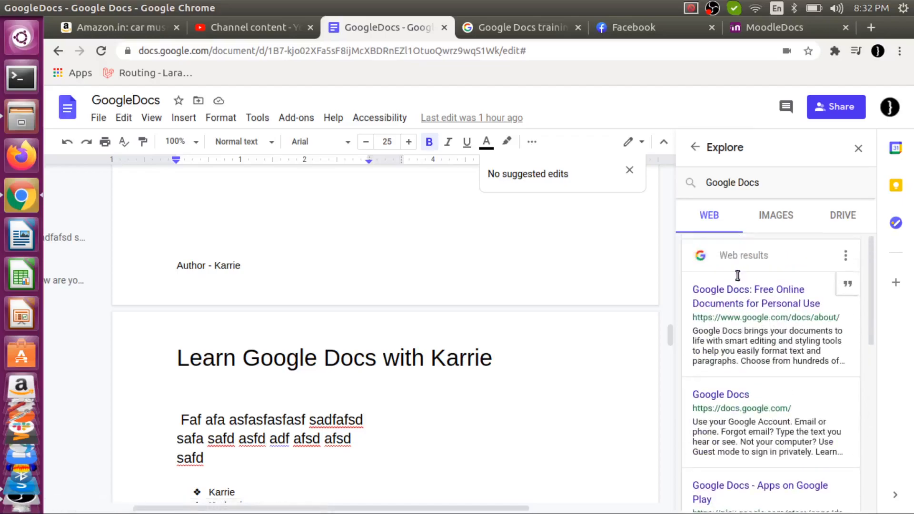
click(694, 148)
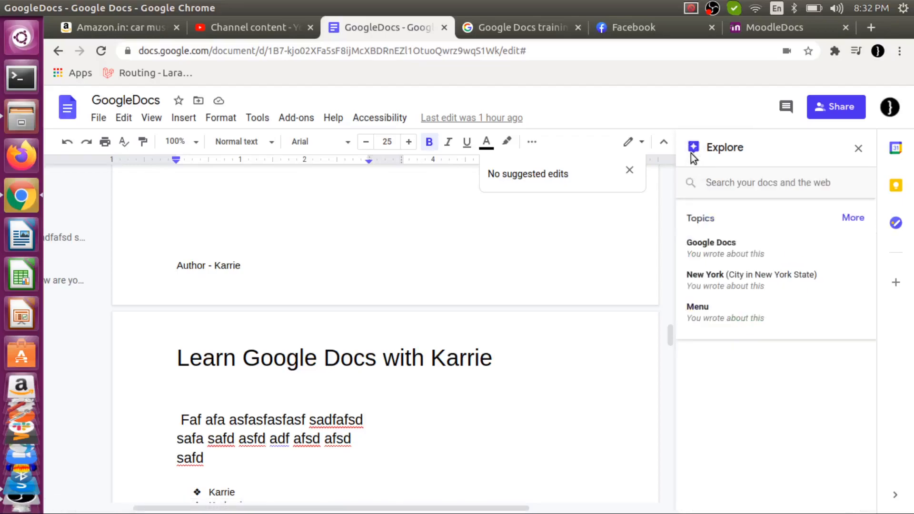
List the document's linked objects and locate the linked GoogleDocs - Bar chart 1 in the document
click(260, 119)
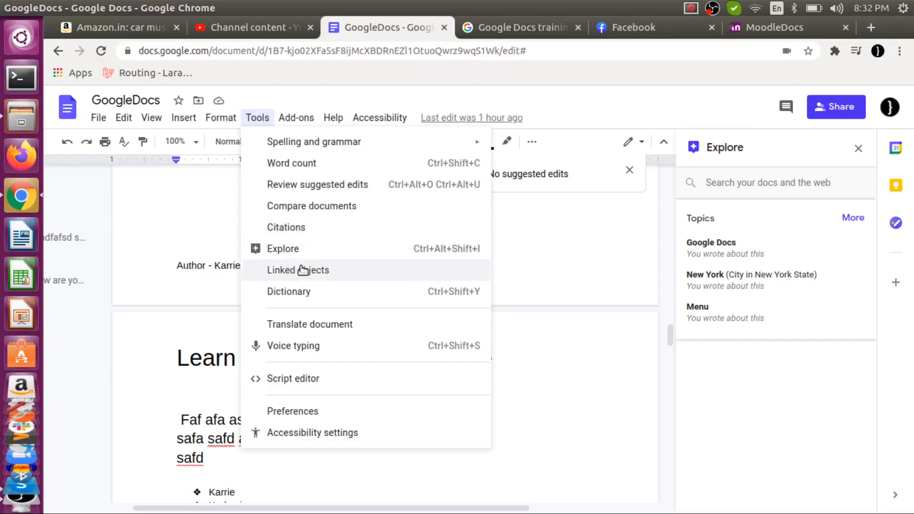
click(302, 269)
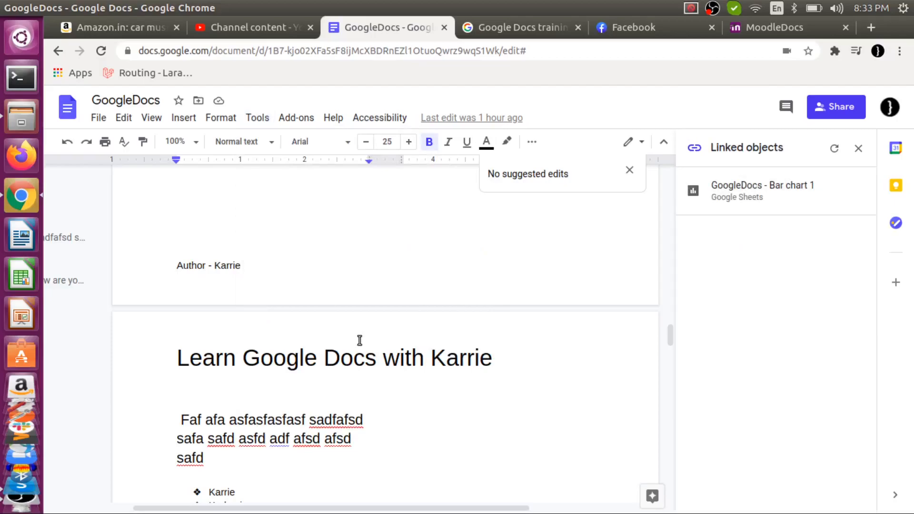
click(747, 193)
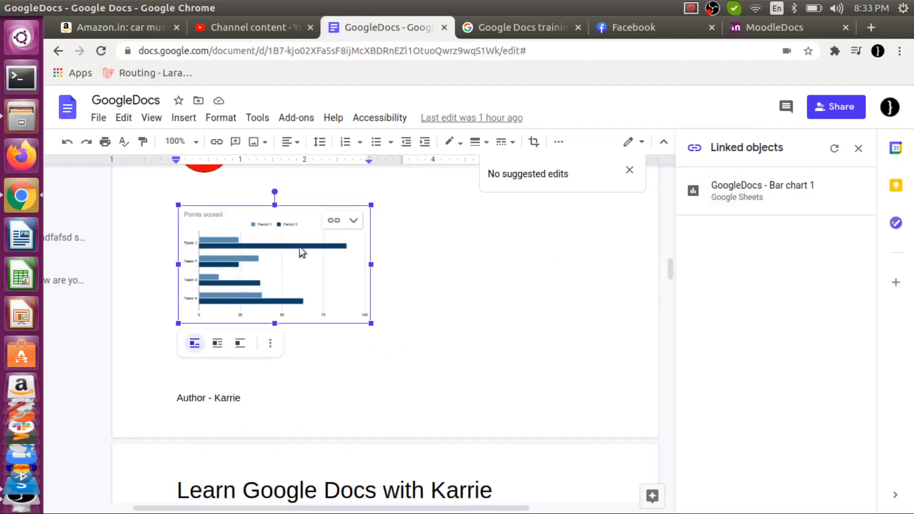
Open the bar chart's source spreadsheet in Google Sheets, view its data, and return to the Google Docs document
click(353, 221)
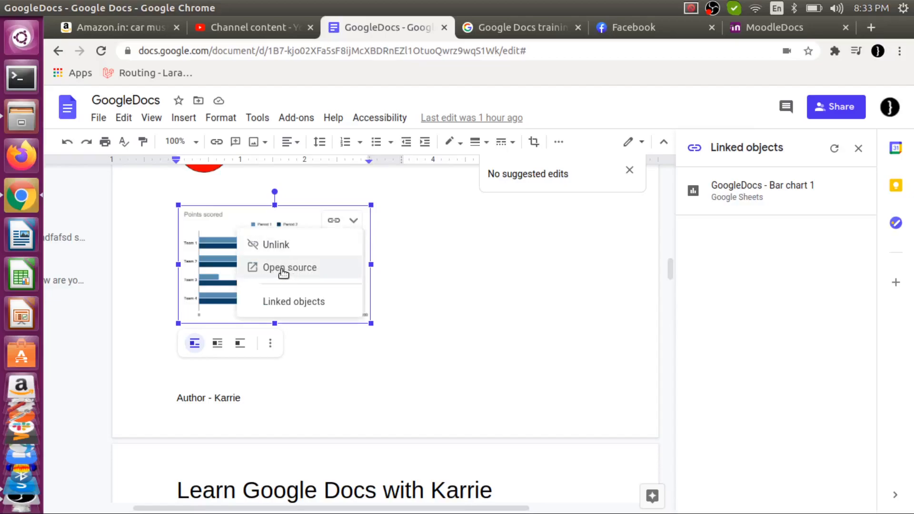
click(285, 271)
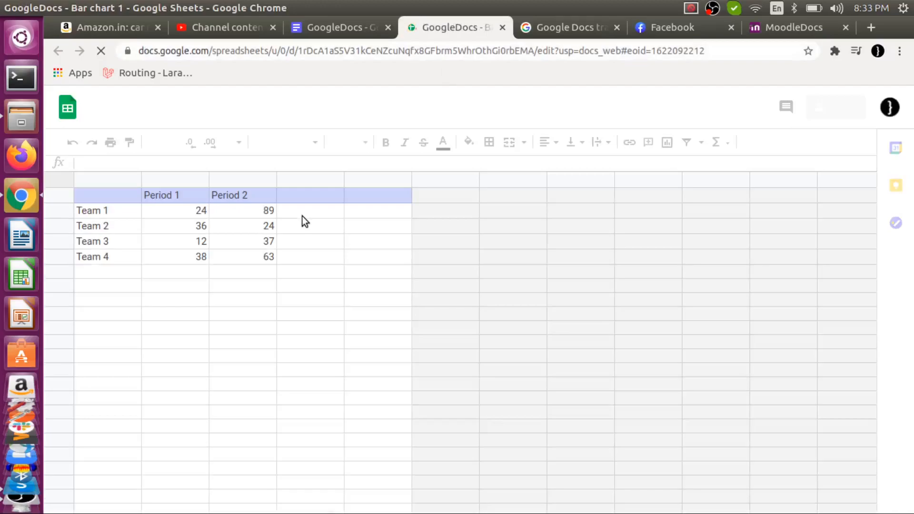
click(355, 27)
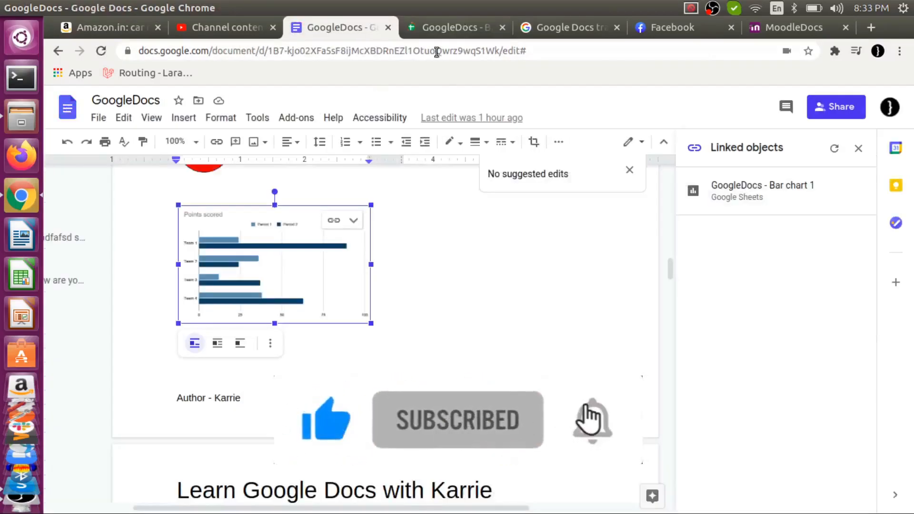
click(456, 29)
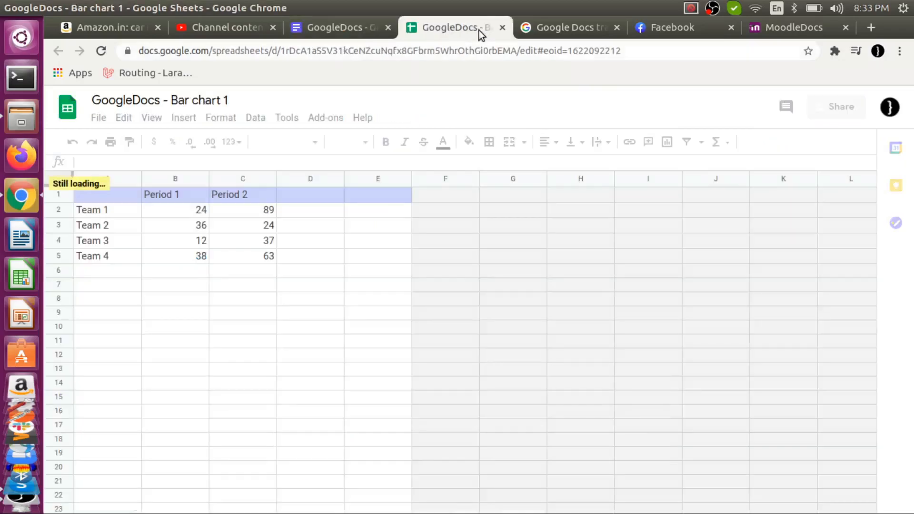
click(340, 27)
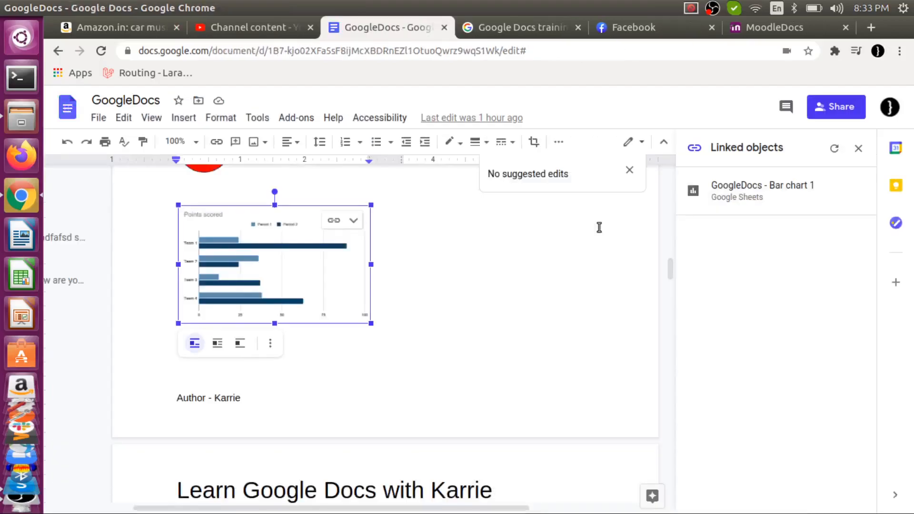
Look up the word "sunny" in the Dictionary tool
click(244, 118)
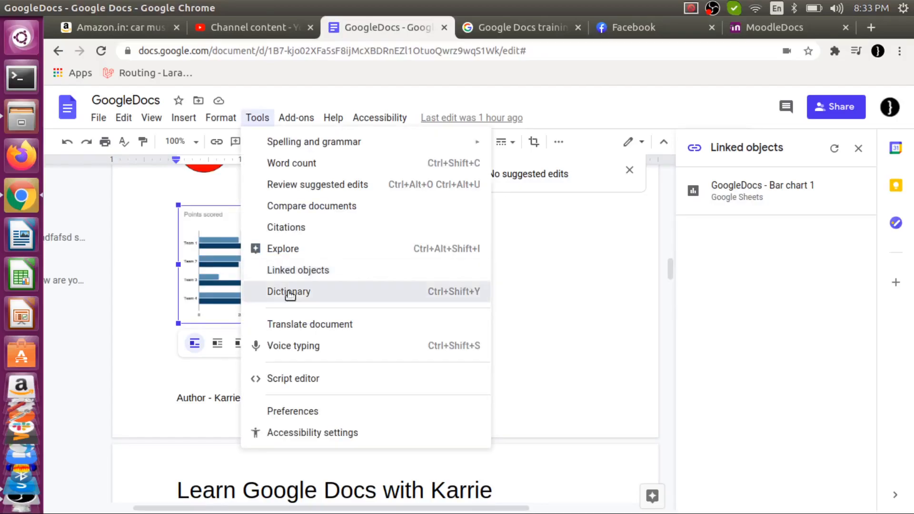
click(289, 293)
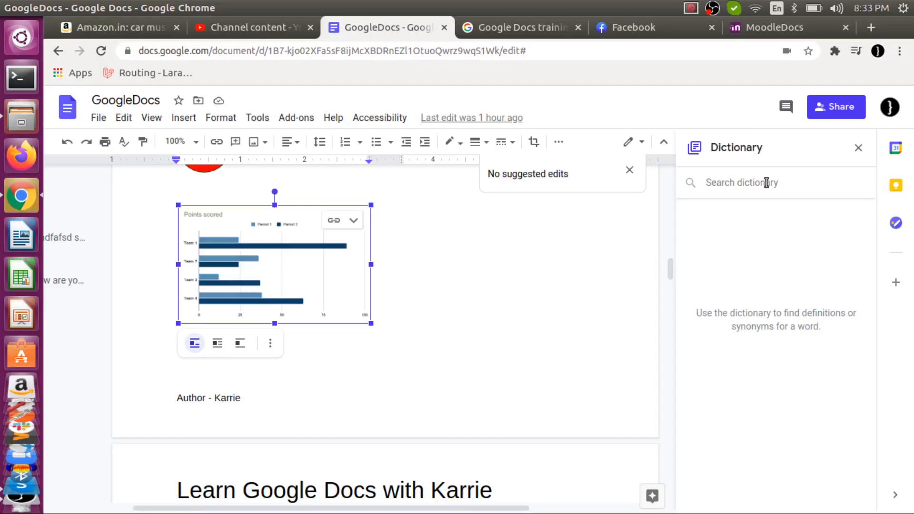
text(sunny)
key(Return)
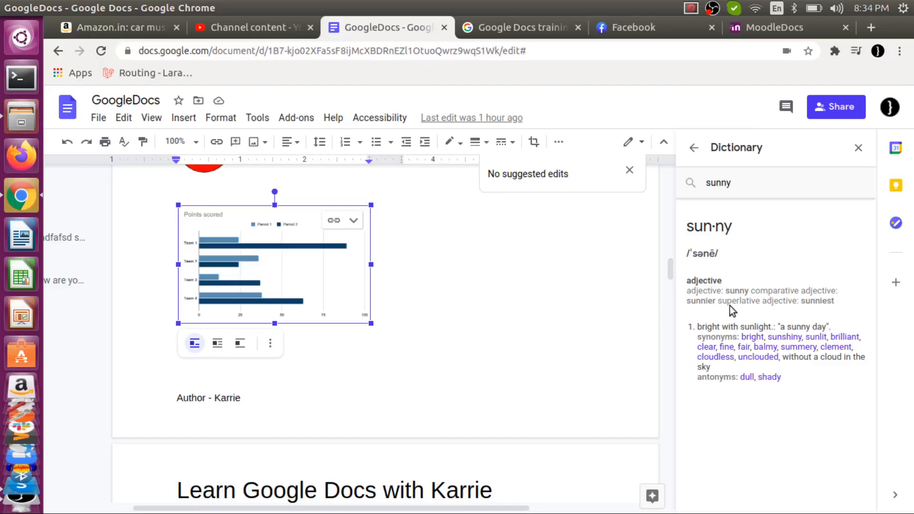
Start creating a translated copy of the document and choose Dutch as the target language
key(alt+t)
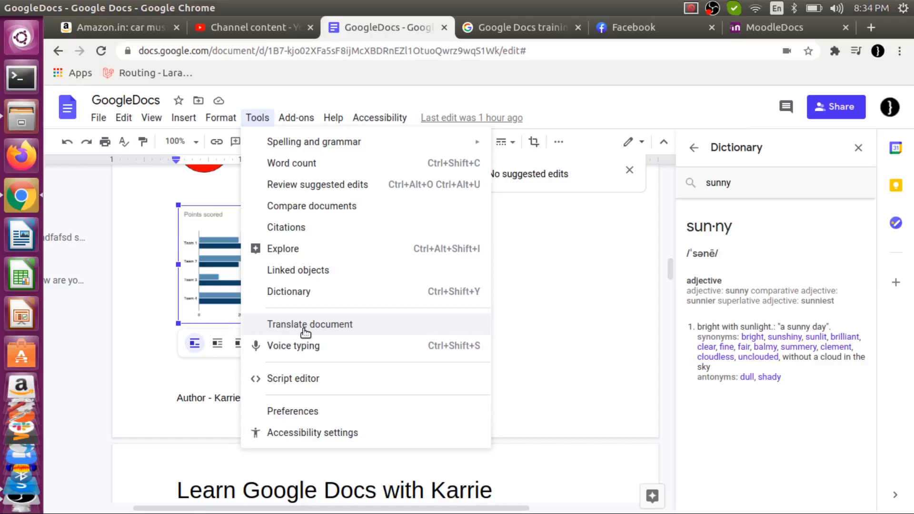
click(305, 327)
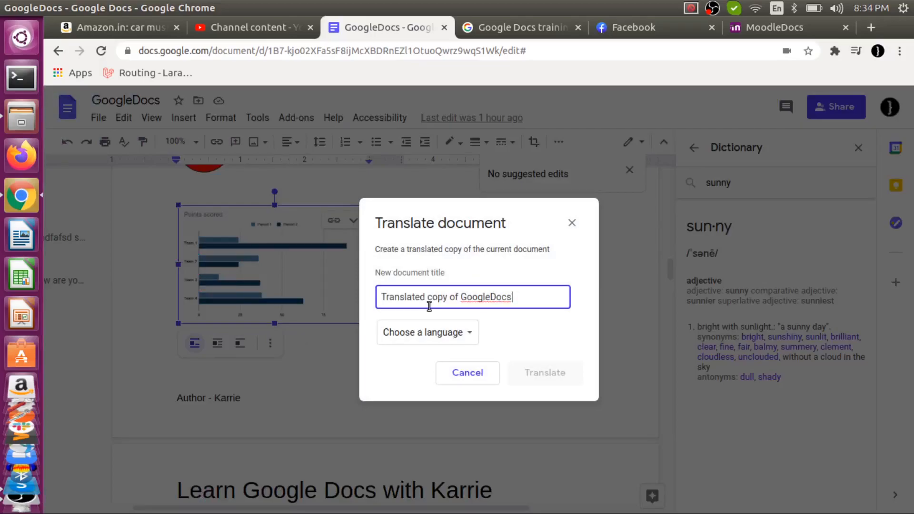
click(427, 332)
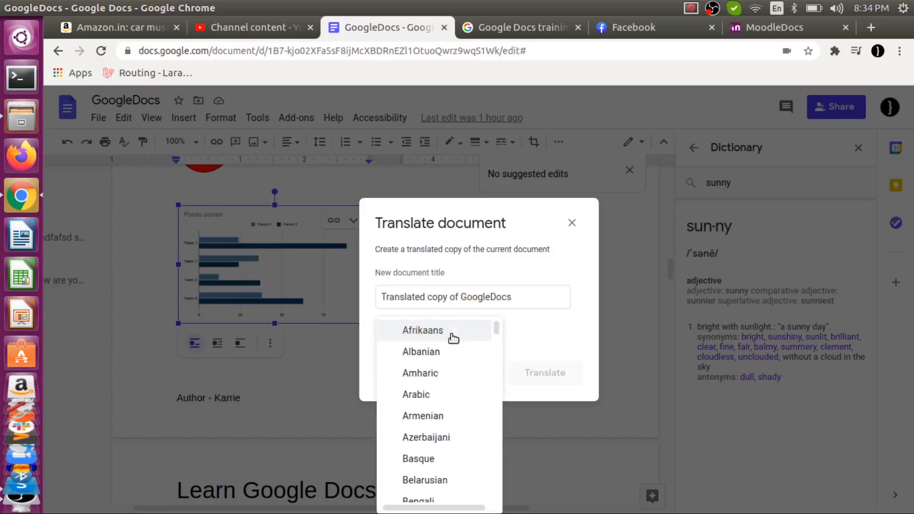
scroll(433, 395, down, 5)
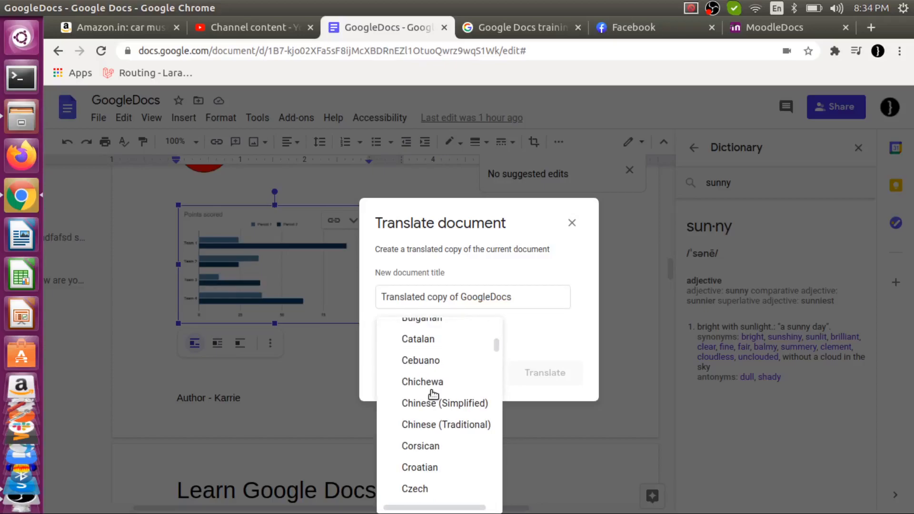
scroll(433, 394, down, 3)
click(432, 394)
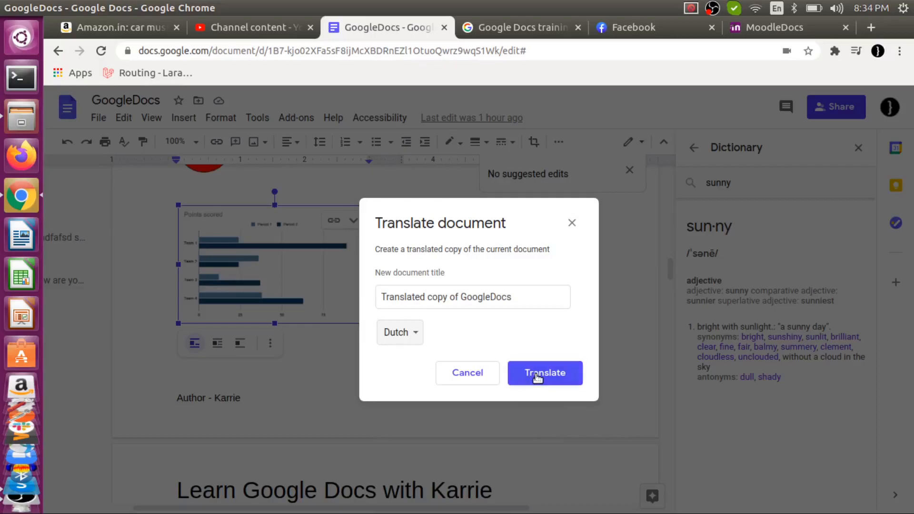
Try titling the translated copy GoogleDocsDutch, and dismiss the translation without creating the copy
click(486, 295)
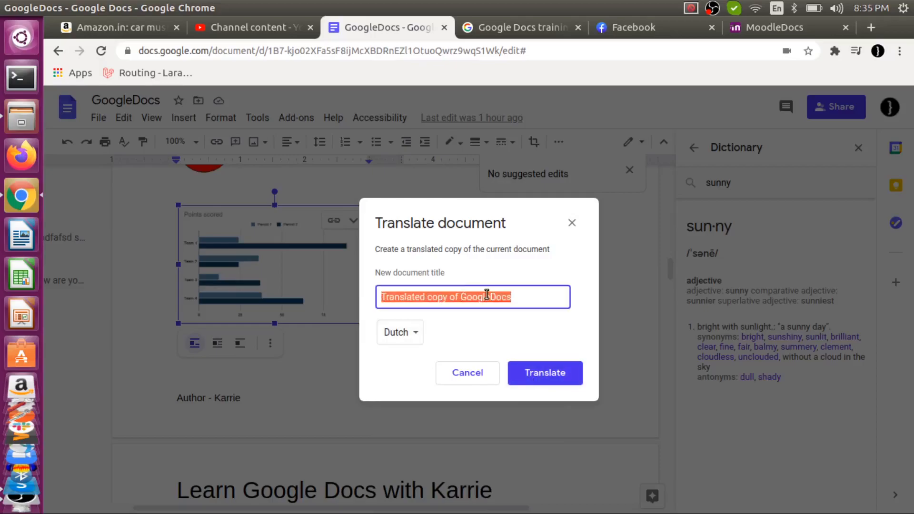
key(BackSpace)
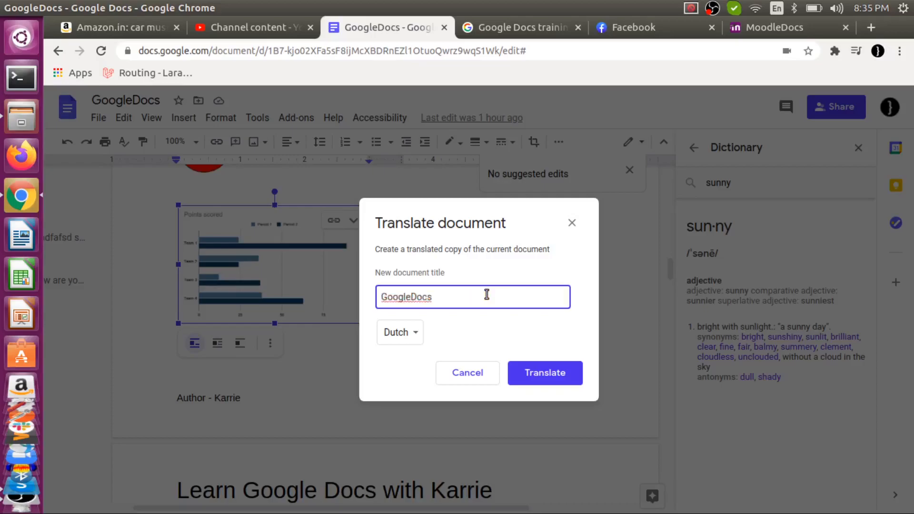
text(Dutch)
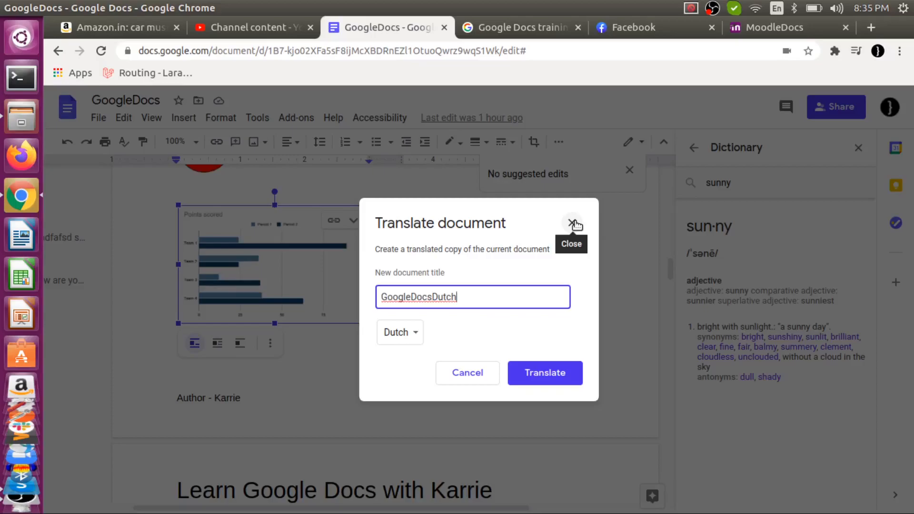
click(572, 223)
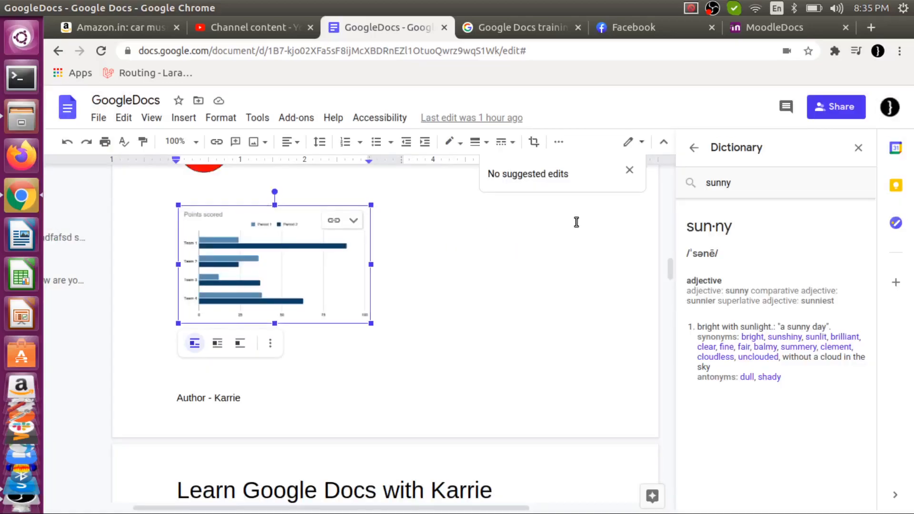
Delete the "Chapter 1" heading text below the "Learn Google Docs with Karrie" title on page 3
click(258, 119)
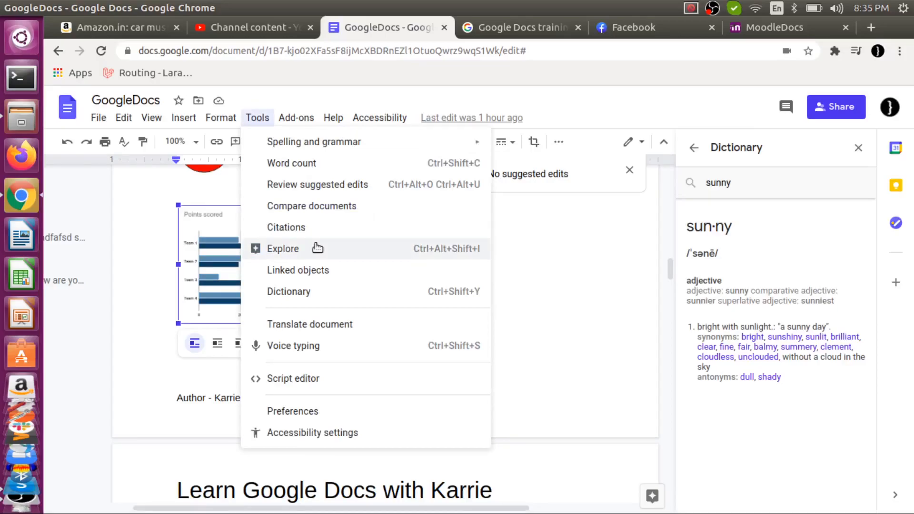
scroll(193, 407, down, 6)
scroll(195, 404, up, 1)
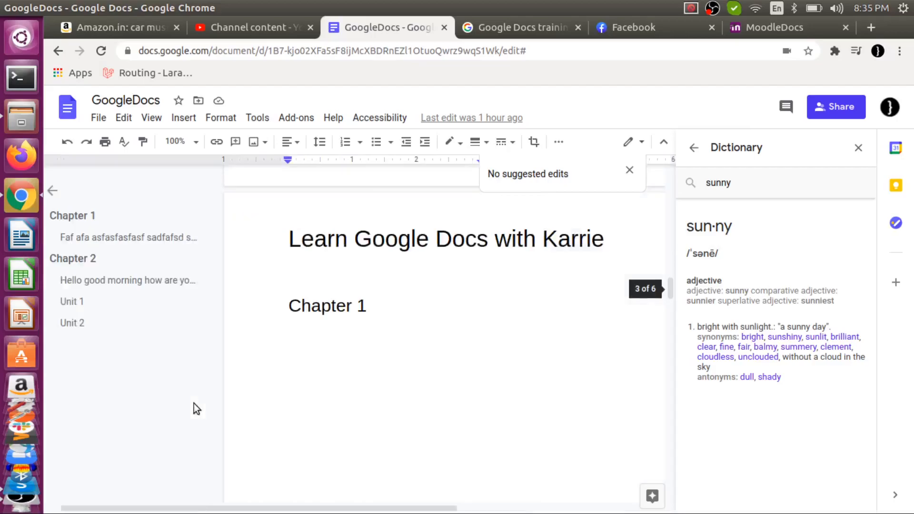
click(379, 307)
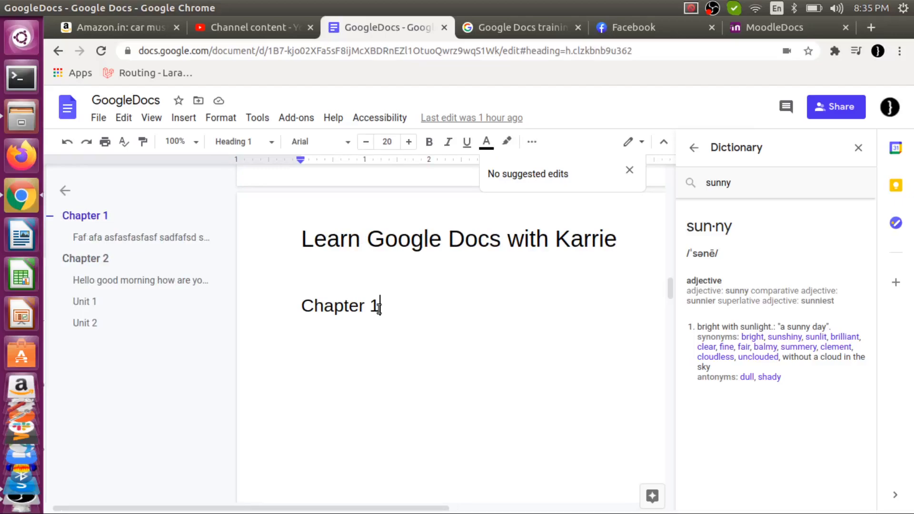
key(BackSpace)
key(BackSpace)
key(BackSpace)
key(BackSpace)
key(BackSpace)
key(BackSpace)
key(BackSpace)
key(BackSpace)
key(BackSpace)
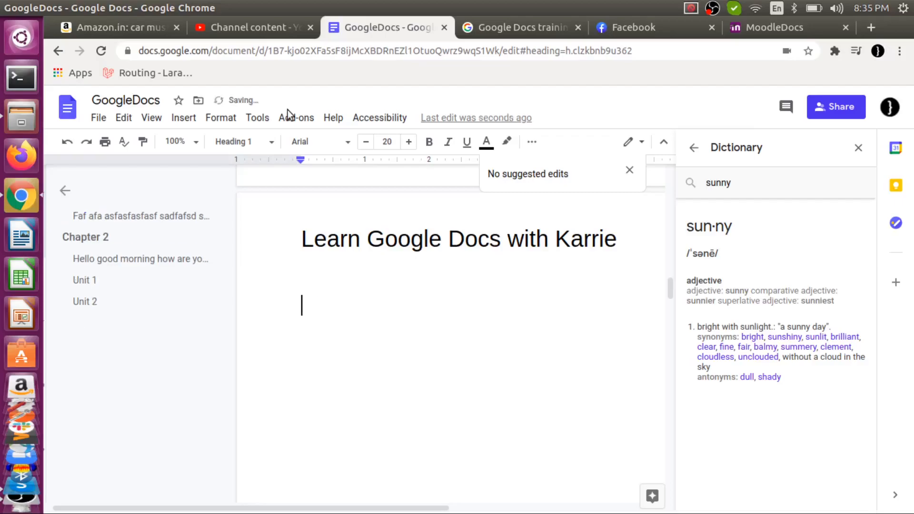
Dictate "Hi guys how are you doing I am from India hope you are doing good thanks for subscribe my channel" with voice typing
click(258, 118)
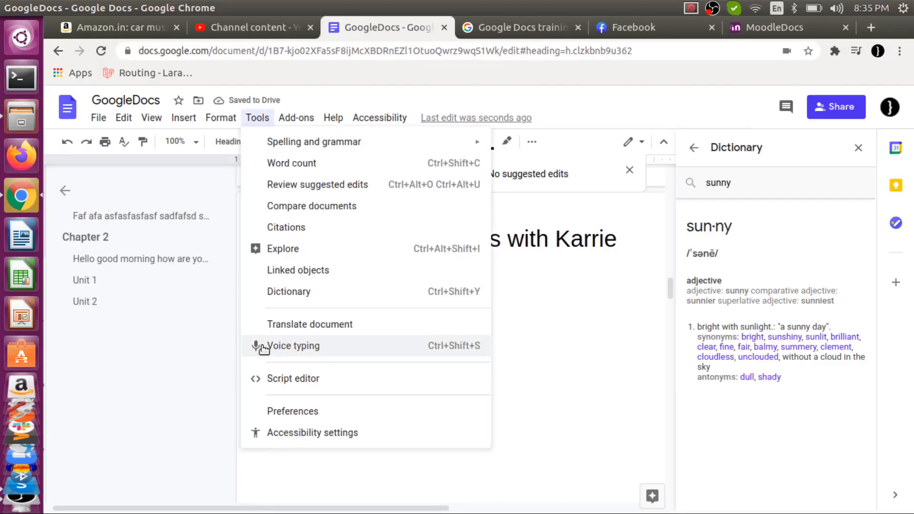
click(263, 347)
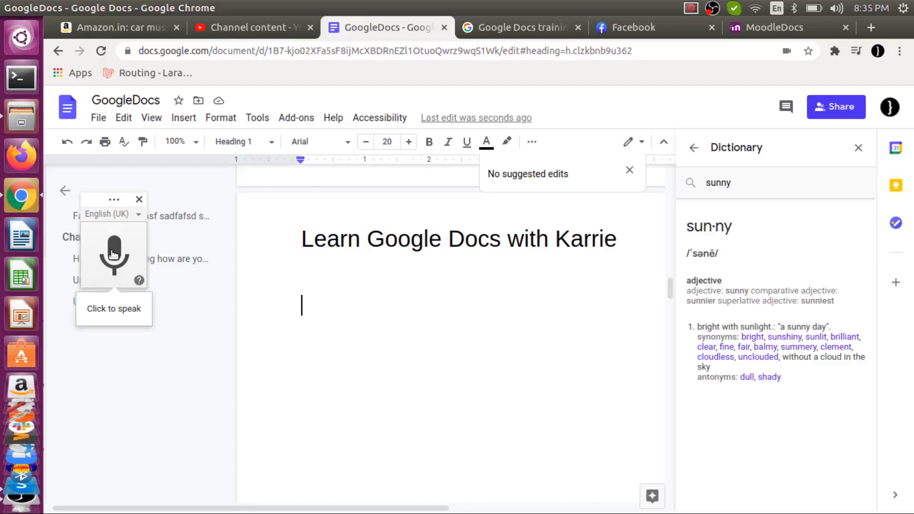
click(113, 254)
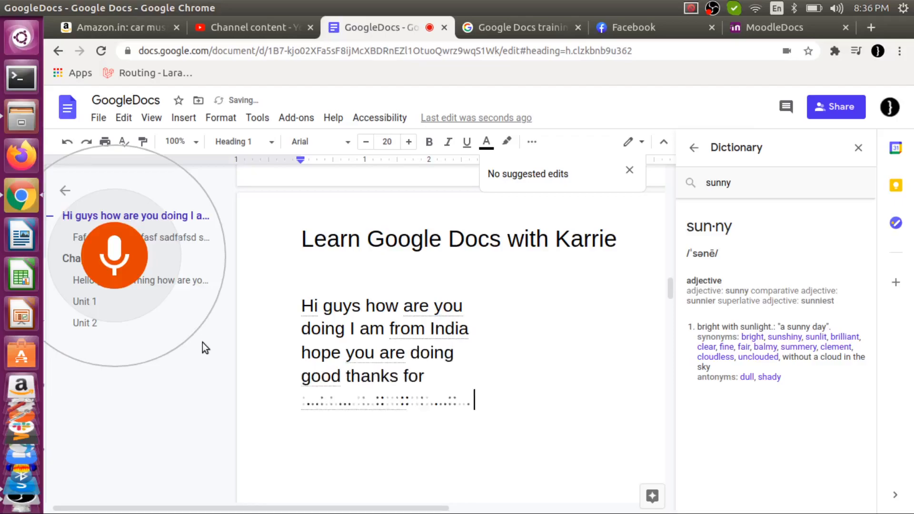
click(107, 256)
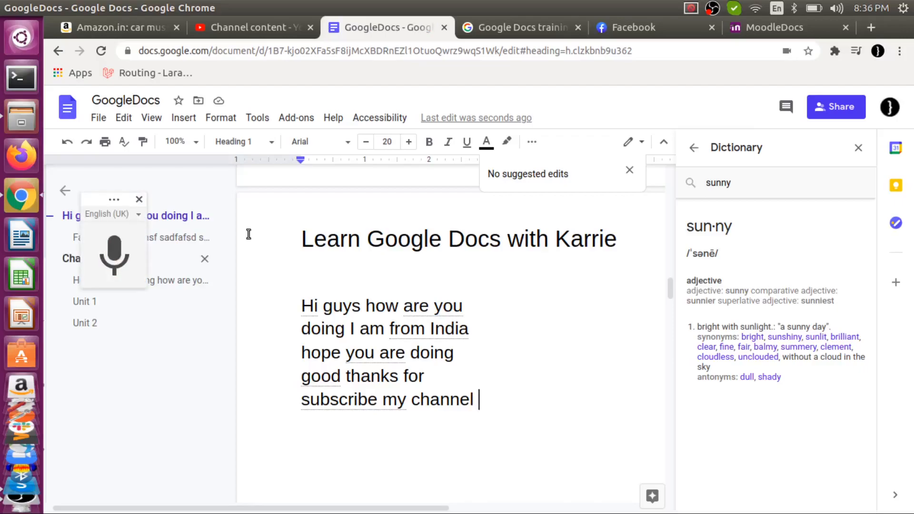
click(139, 199)
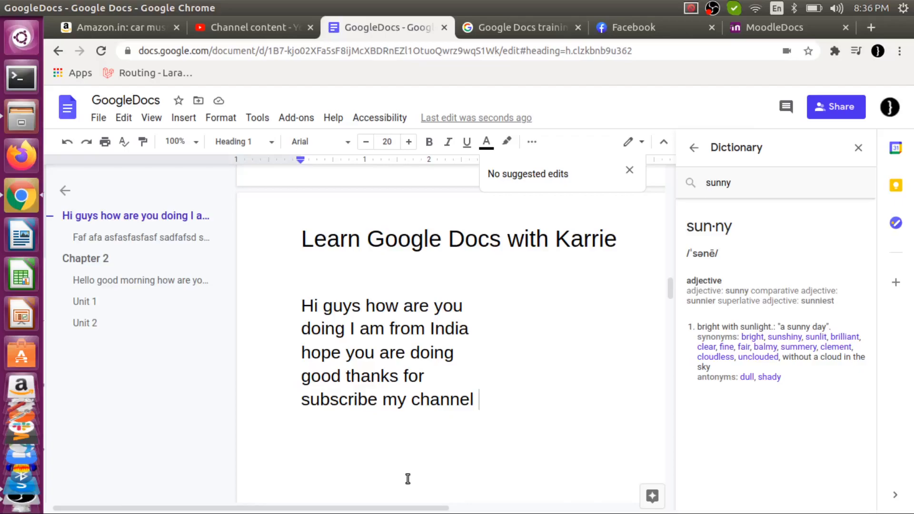
Open the document's script editor, view the untitled project's Code.gs file, and return to the document
click(257, 118)
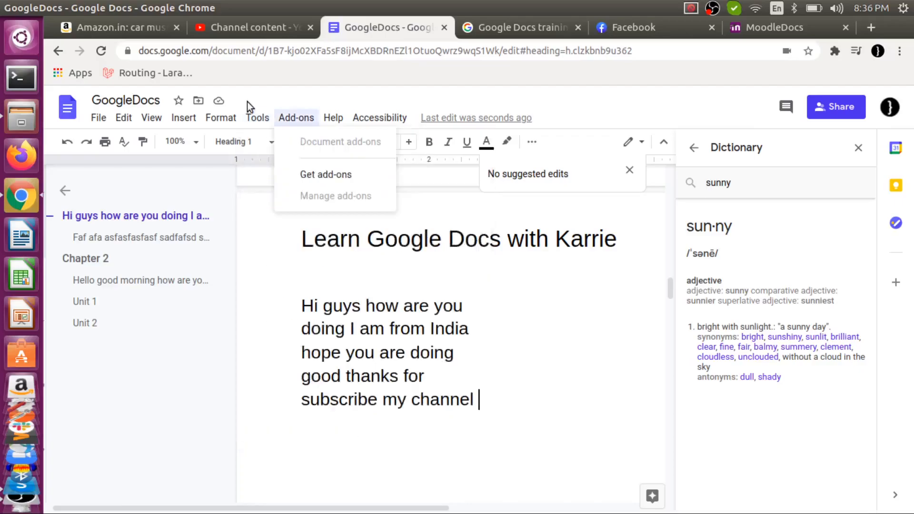
click(279, 379)
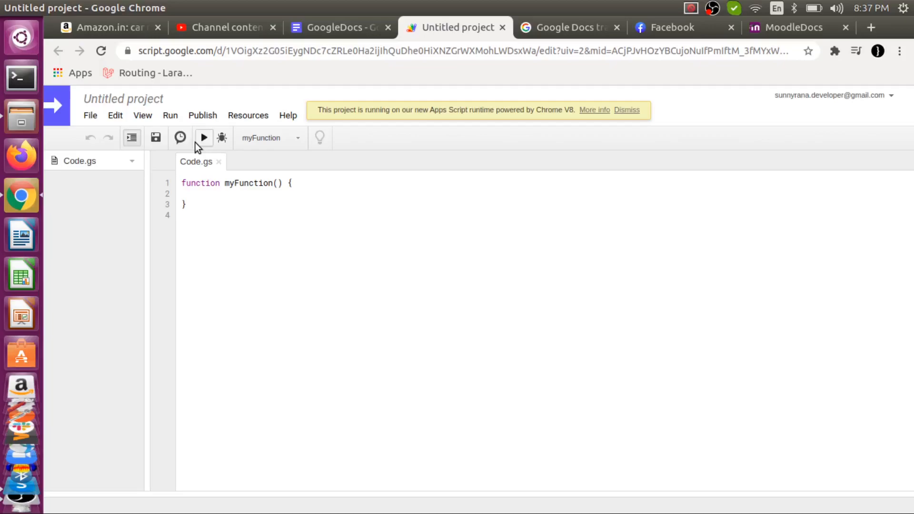
click(502, 27)
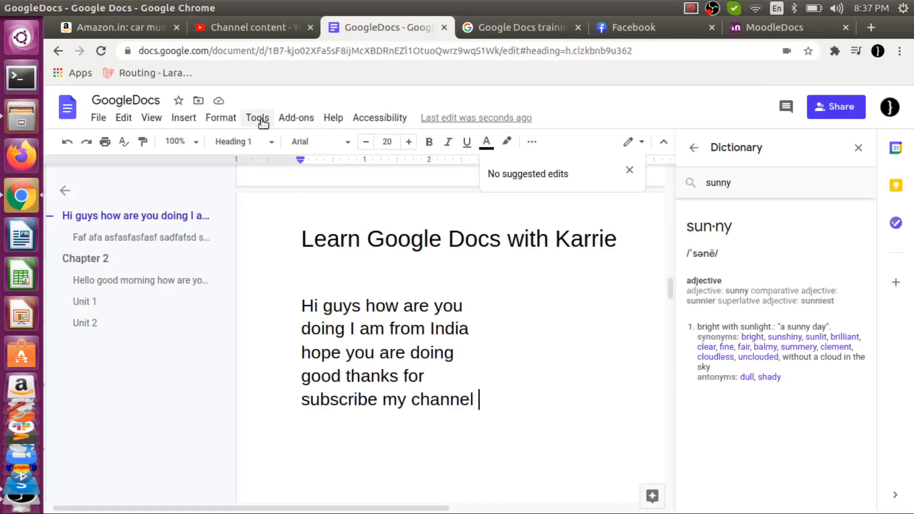
Review the automatic substitutions in the document preferences and close them without adding a new substitution
click(260, 121)
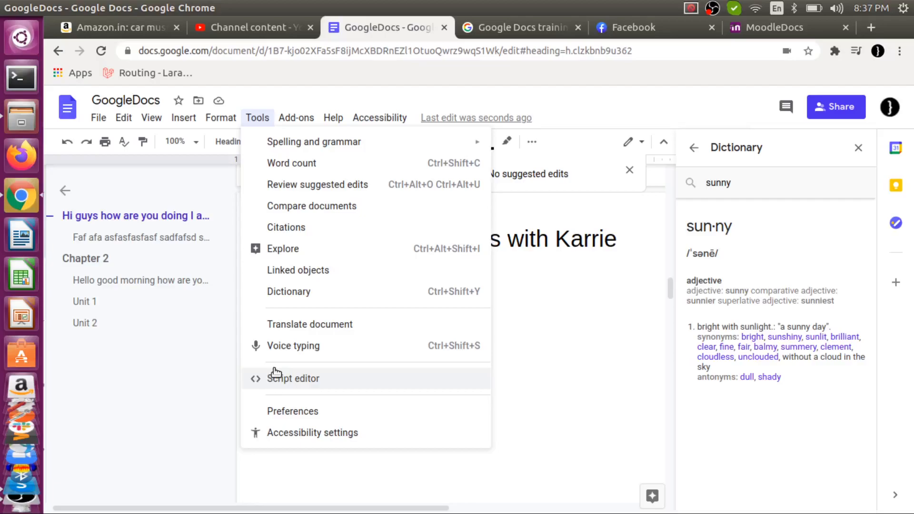
click(292, 410)
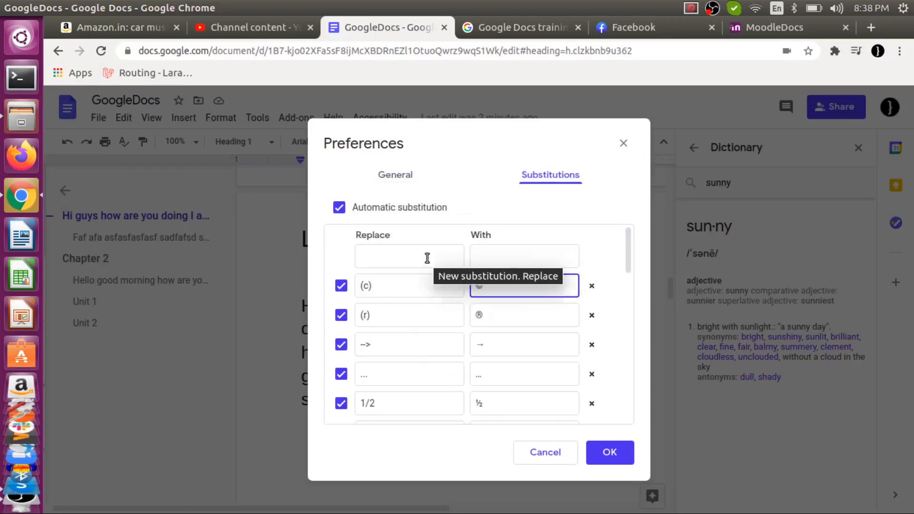
click(428, 258)
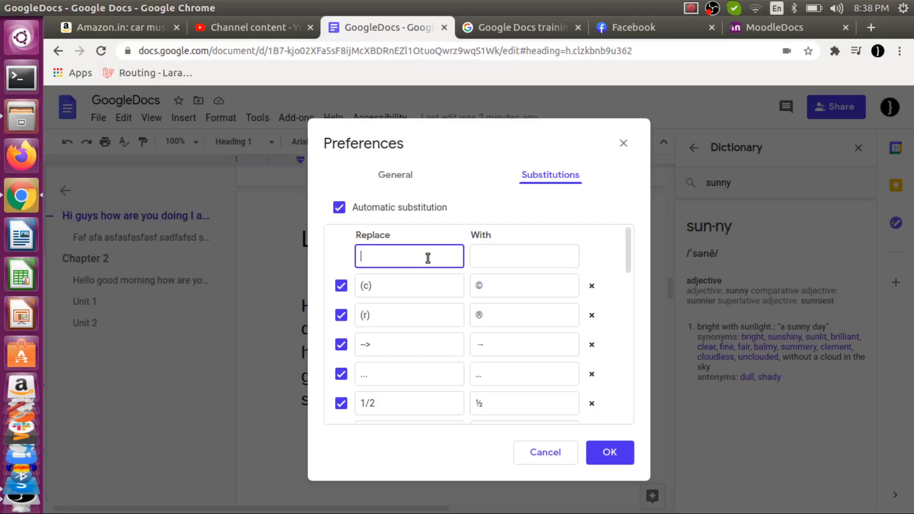
click(623, 143)
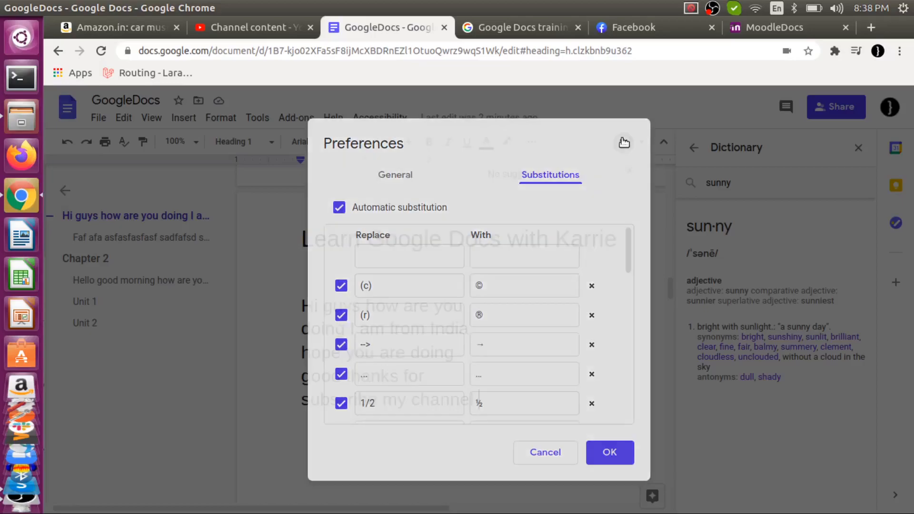
Apply the accessibility settings with screen reader support and screen magnifier support turned off
click(258, 118)
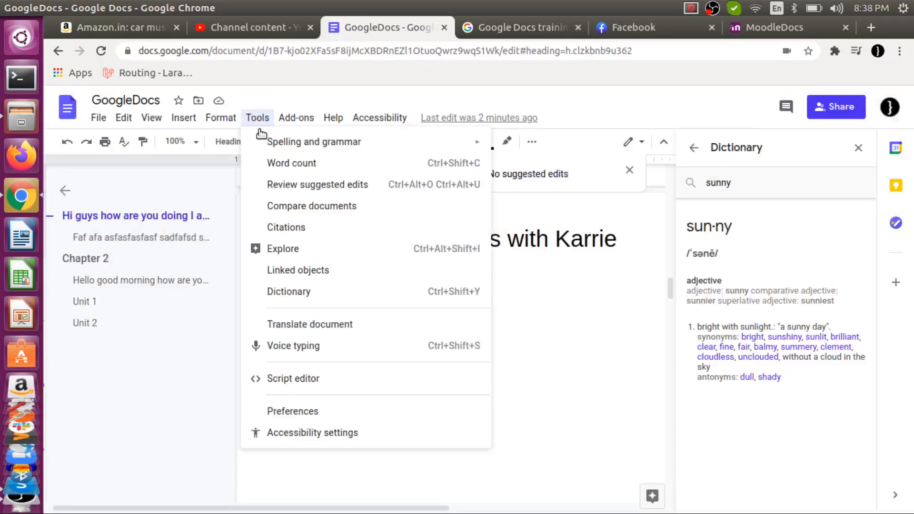
click(302, 435)
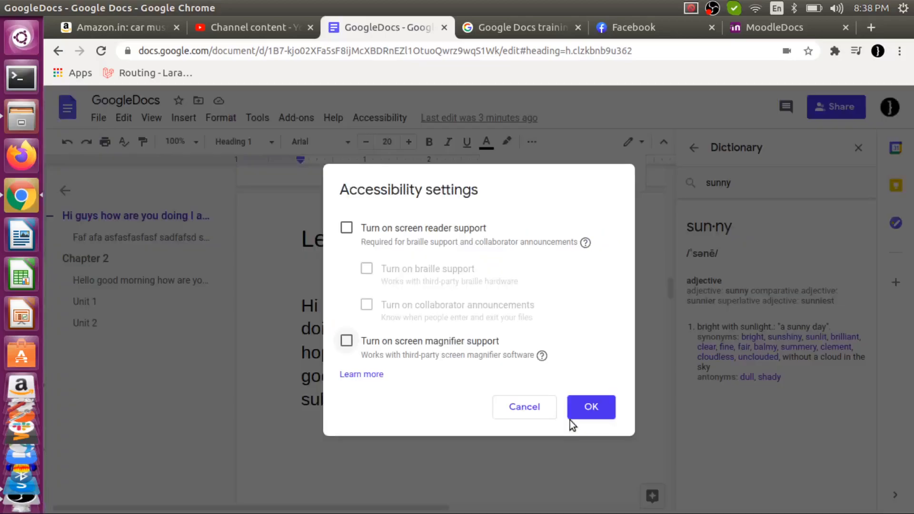
click(591, 407)
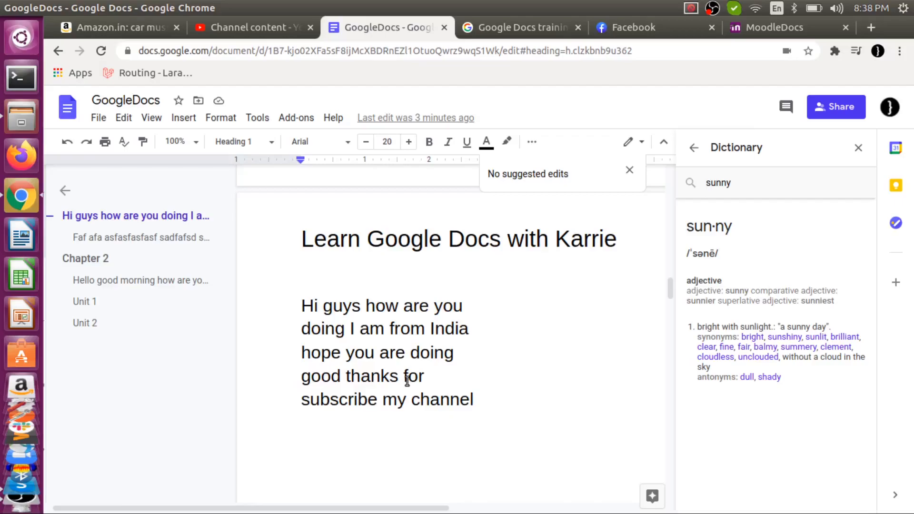
Browse the add-ons that work with Docs and view the preview images of the MathType add-on
click(257, 117)
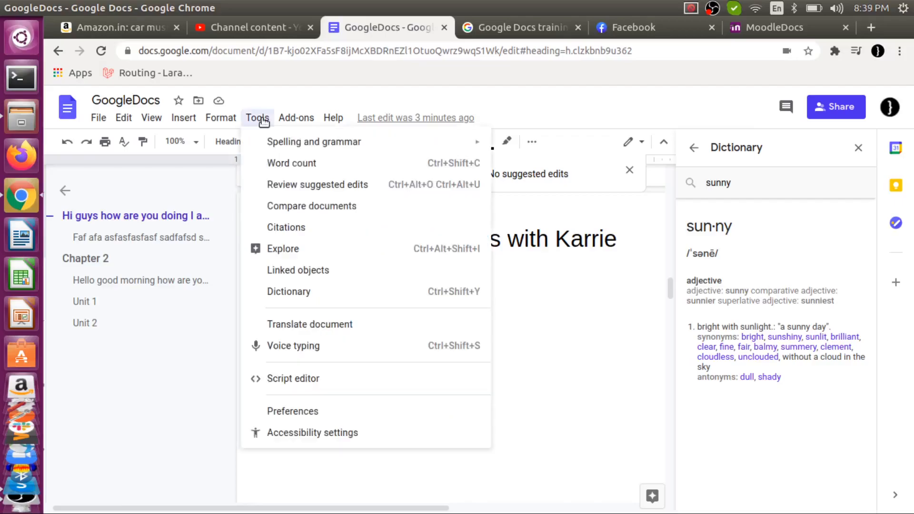
mouse_move(291, 120)
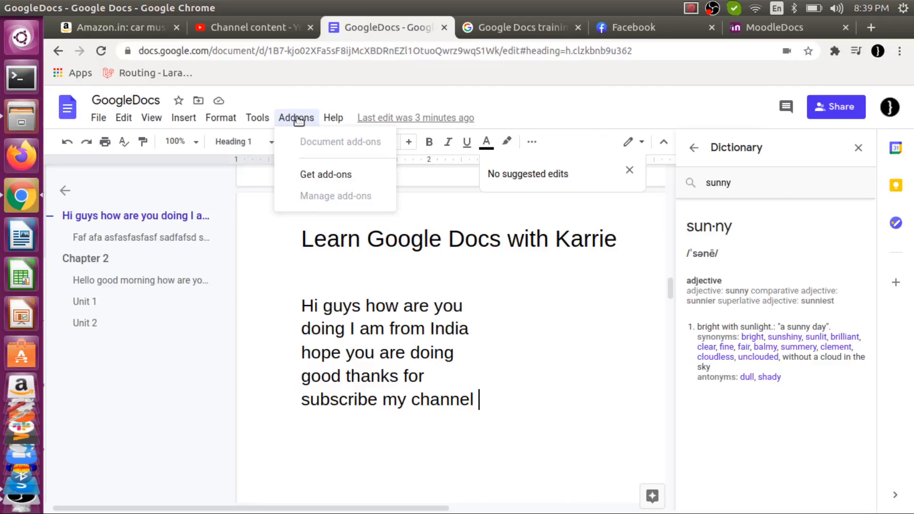
click(314, 174)
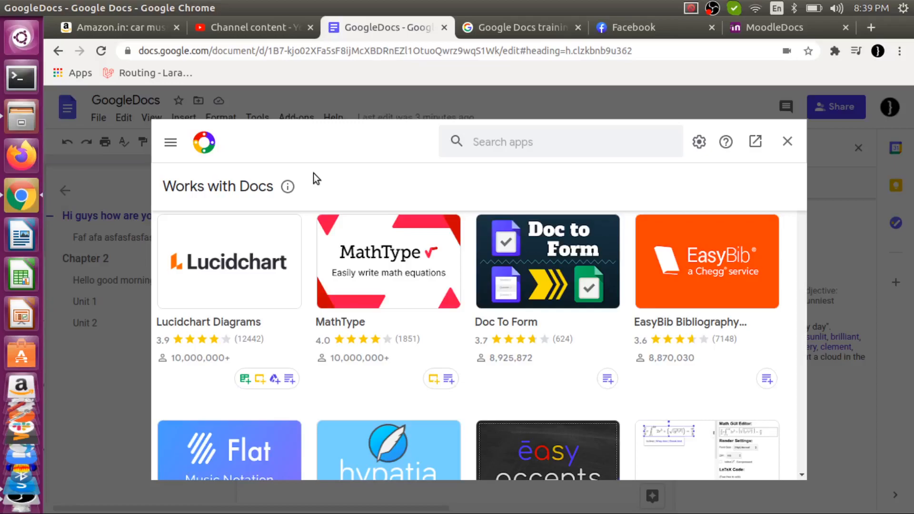
click(389, 257)
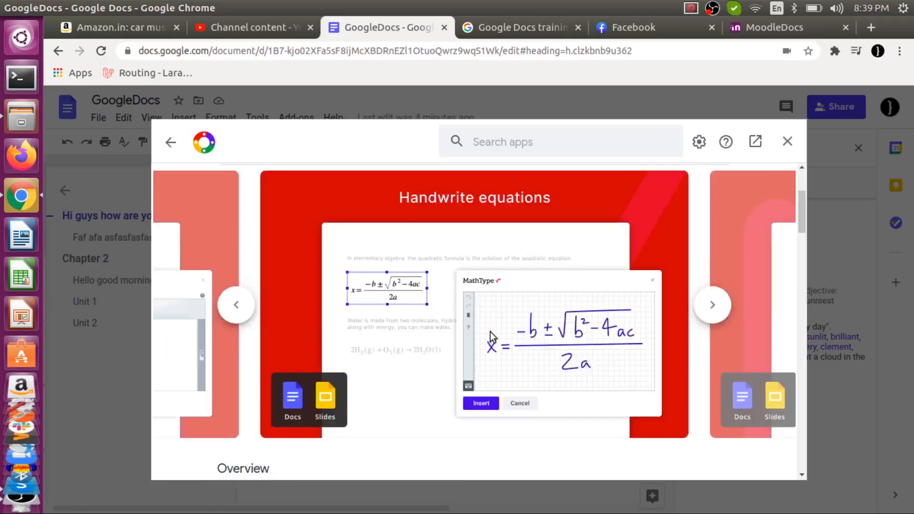
click(244, 312)
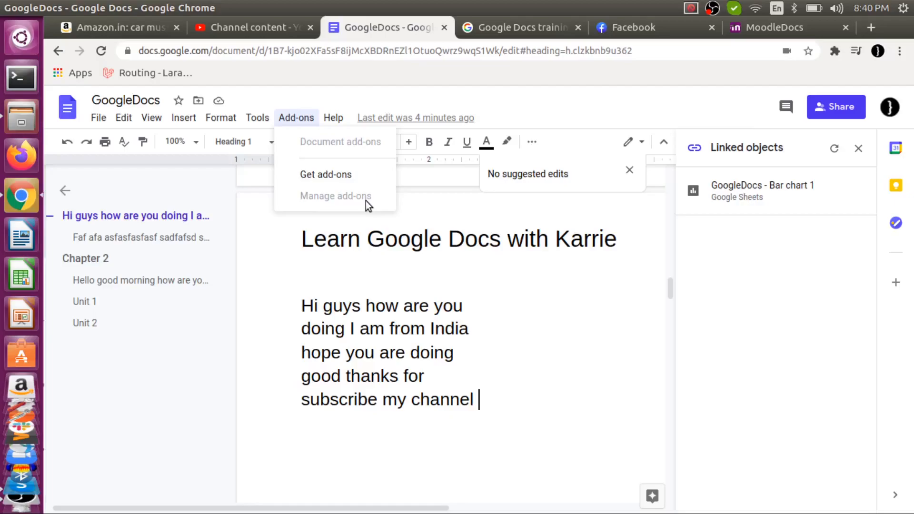
Open the Google Docs training and help page, look through its content, and return to the document
mouse_move(343, 127)
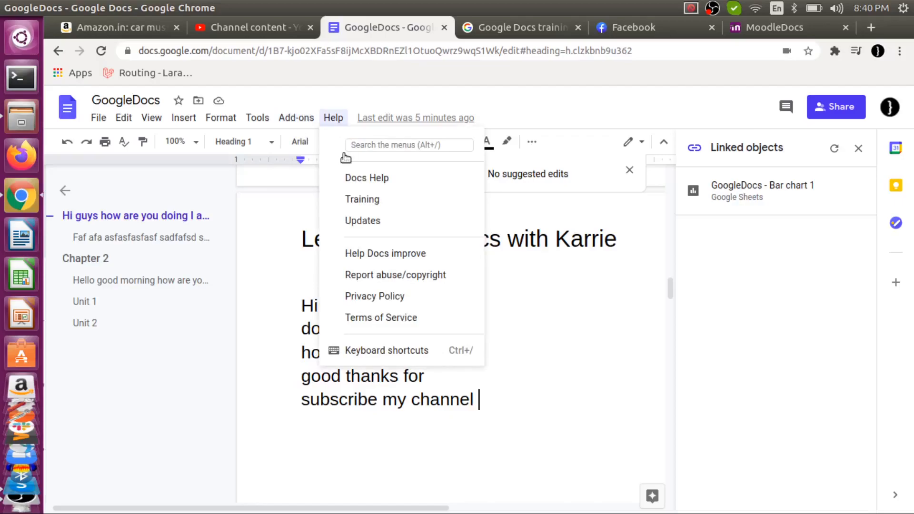
click(359, 280)
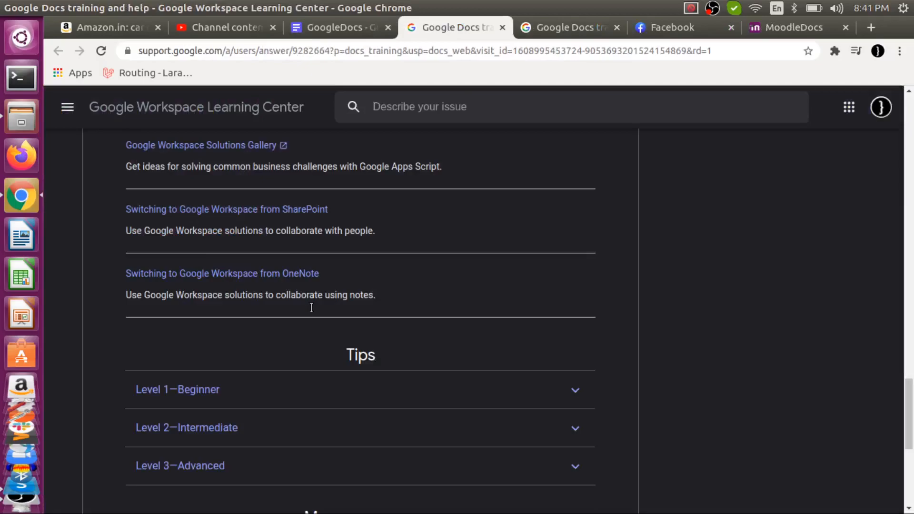
scroll(311, 307, up, 20)
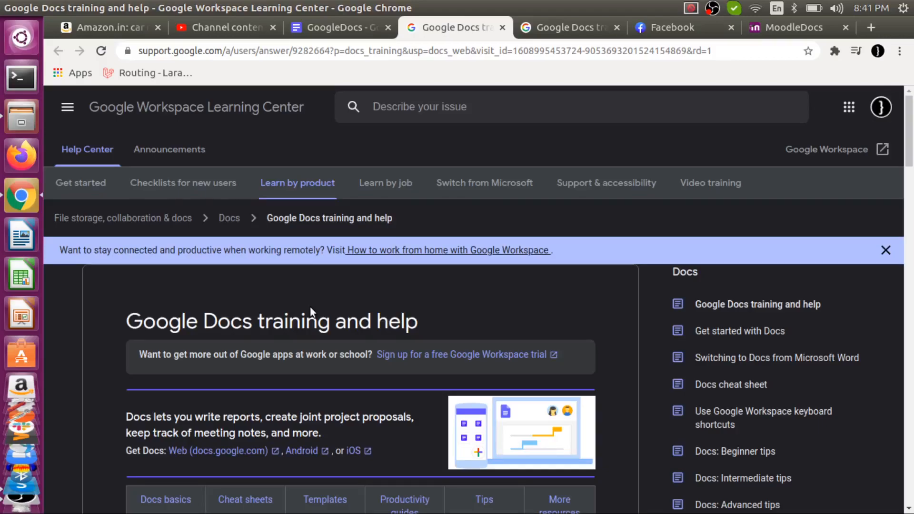
scroll(310, 307, down, 15)
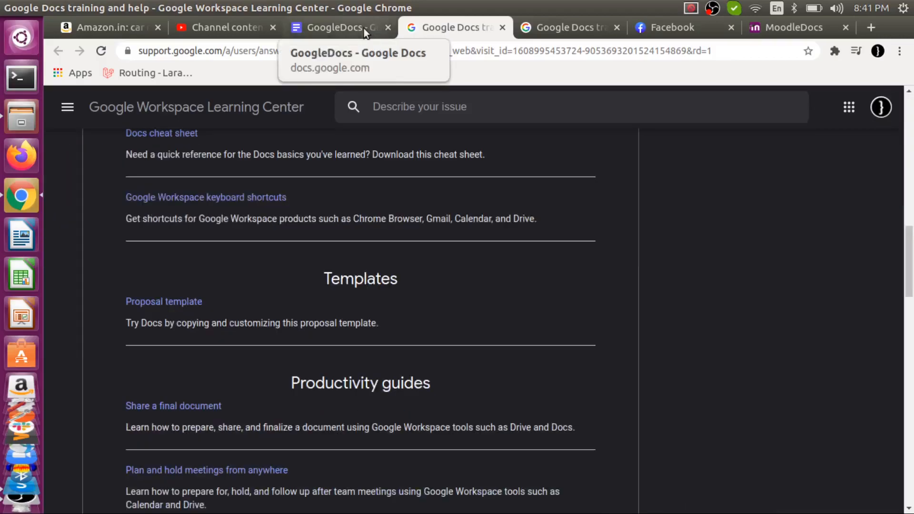
click(364, 28)
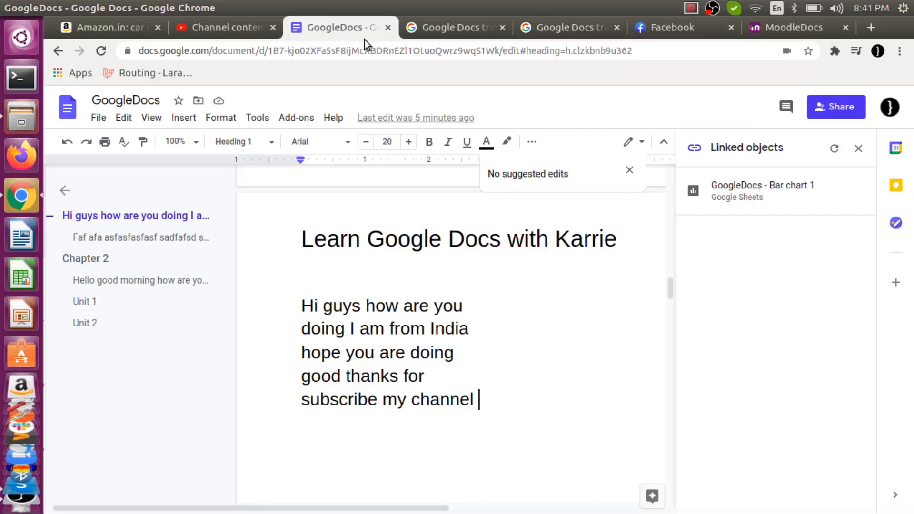
Open the keyboard shortcuts list and look through the text and paragraph formatting shortcuts
click(333, 118)
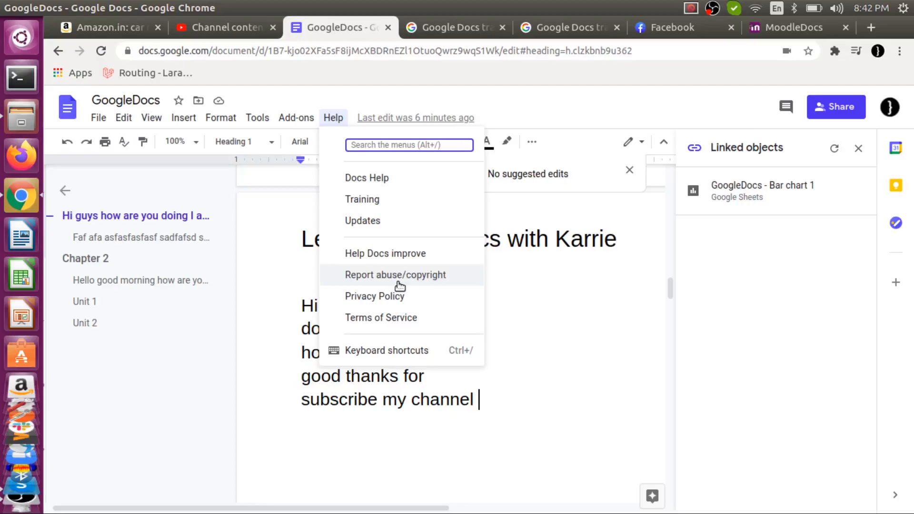
click(379, 350)
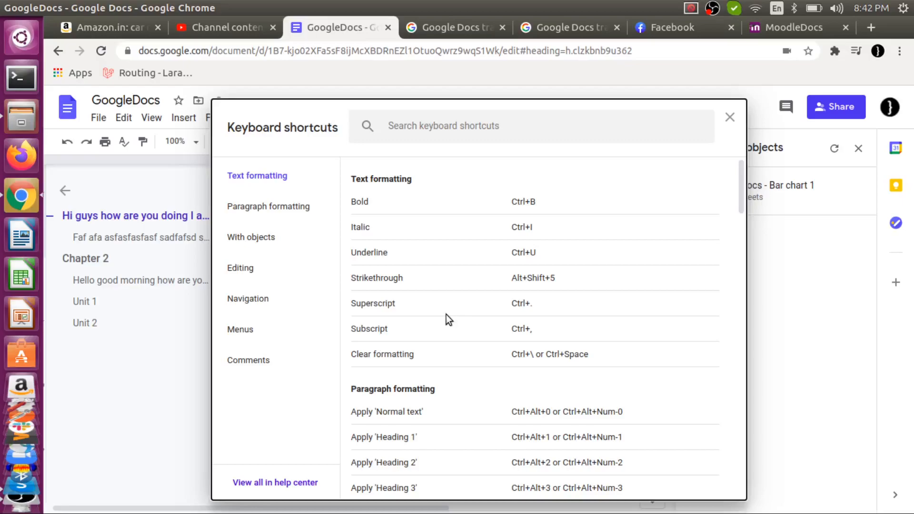
scroll(446, 314, down, 4)
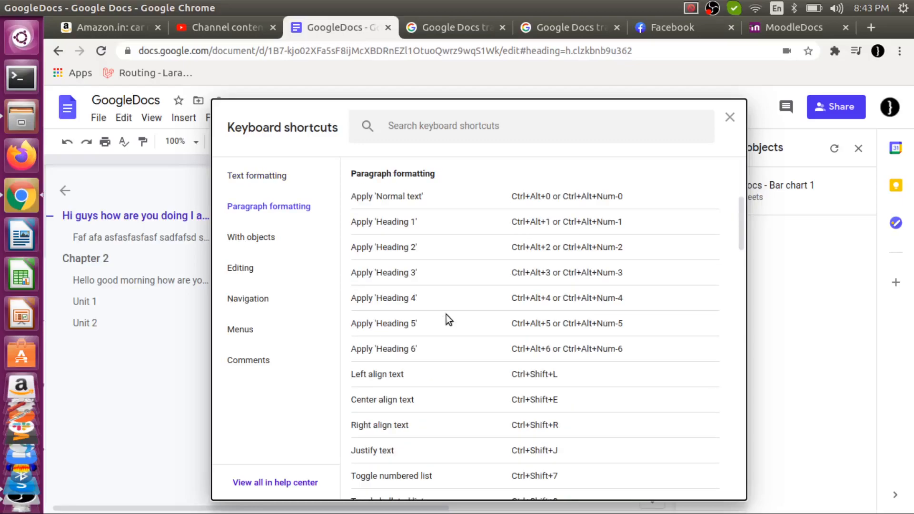
scroll(447, 315, up, 4)
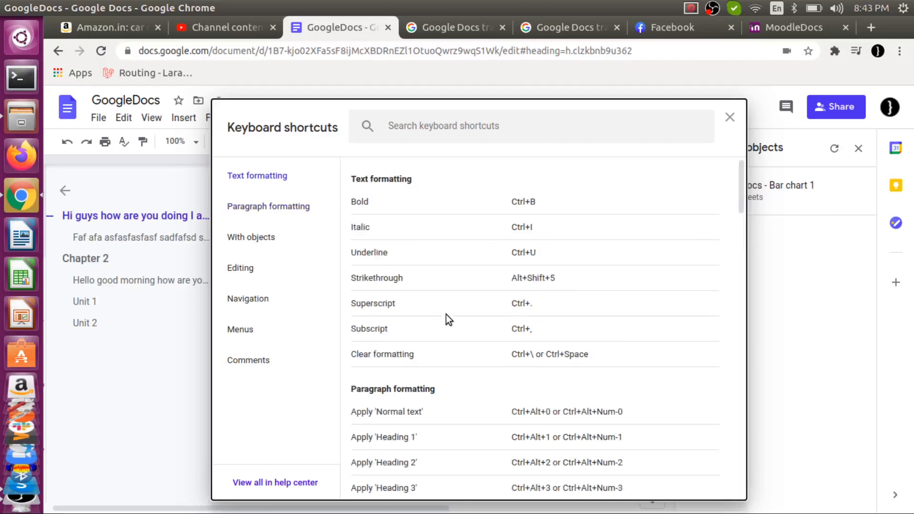